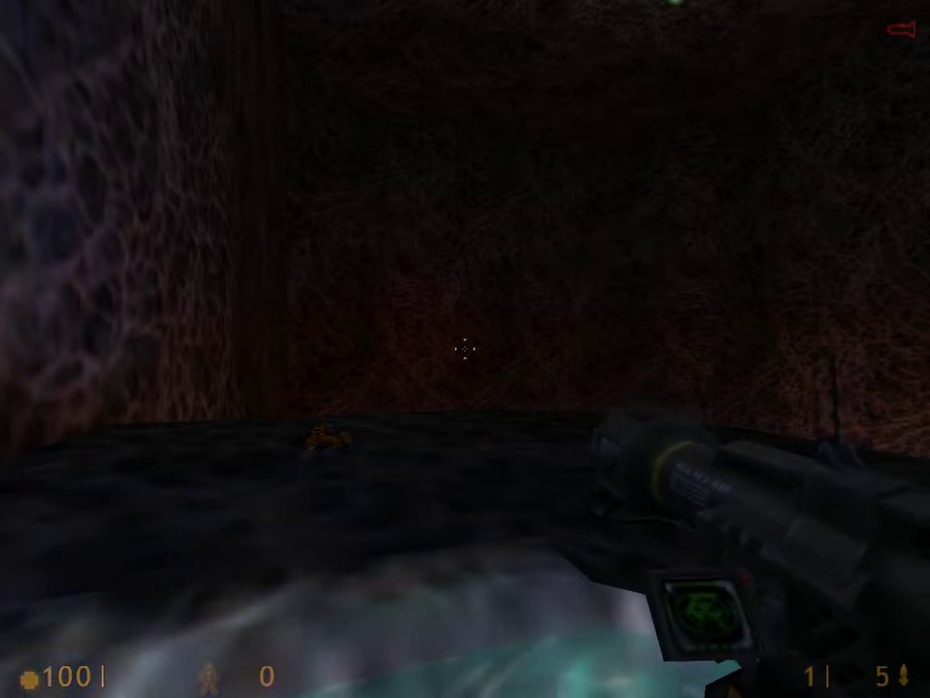
drag(465, 349, 465, 349)
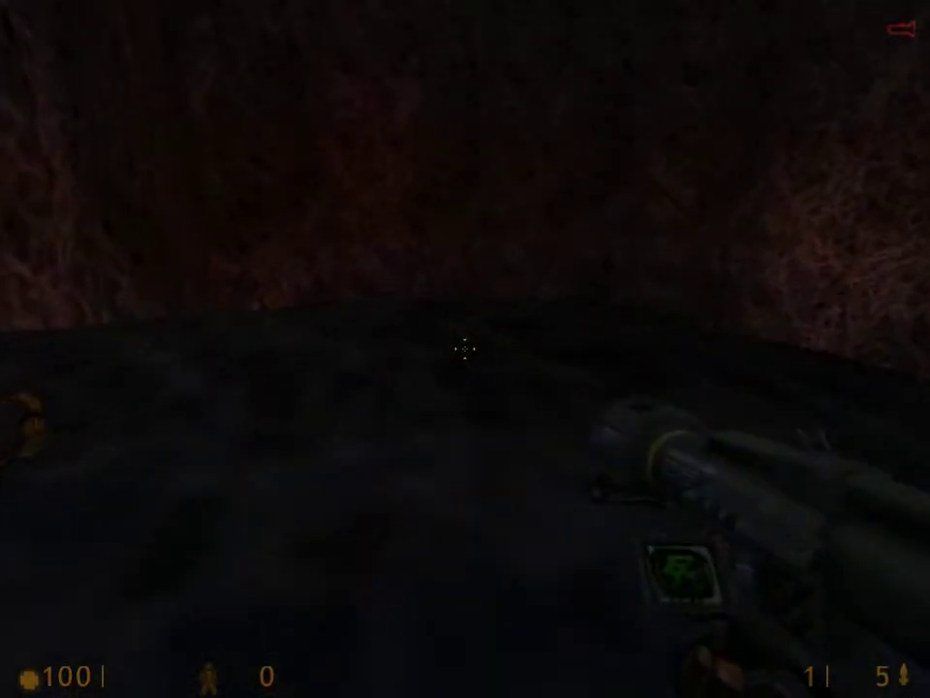
key(w)
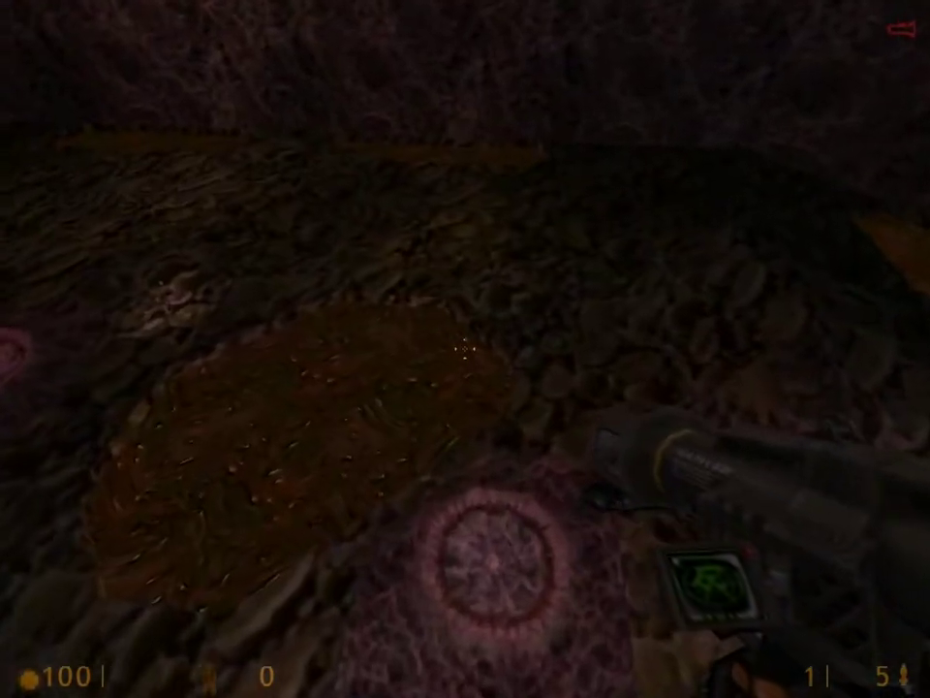
key(w)
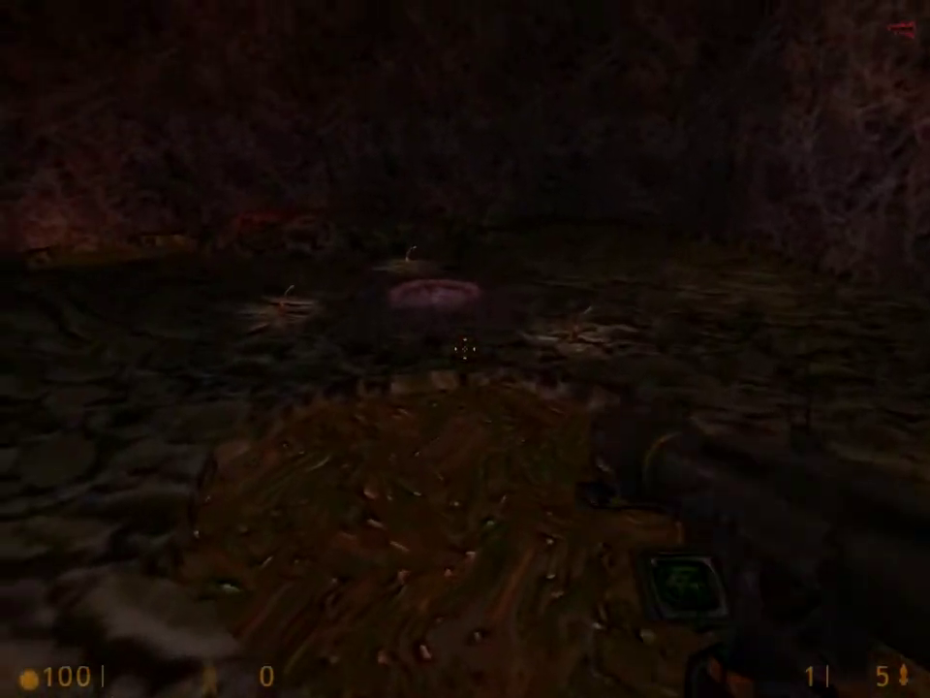
key(w)
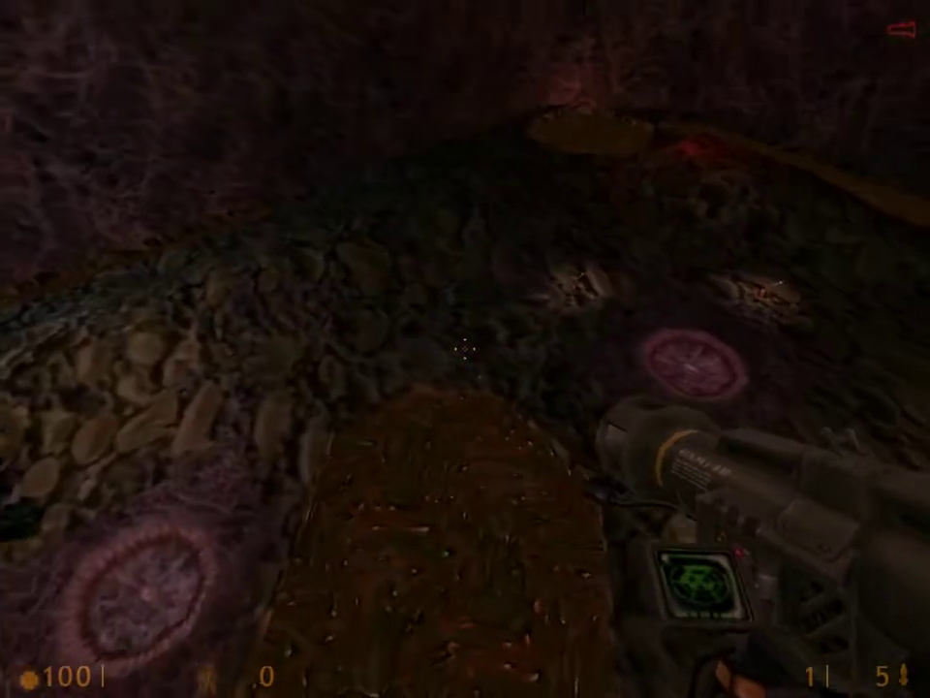
key(w)
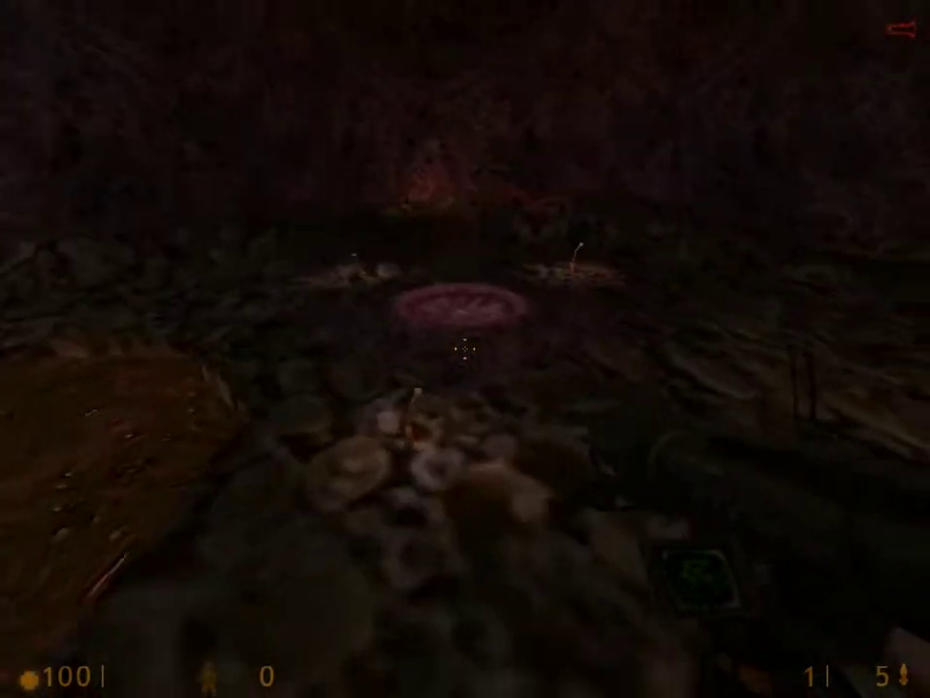
key(w)
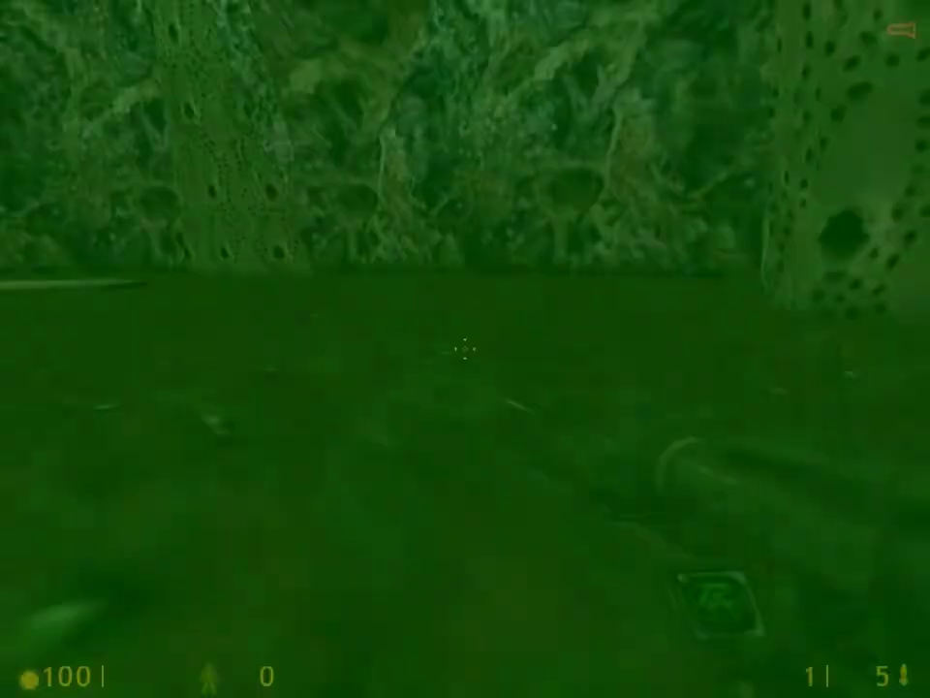
drag(465, 348, 465, 349)
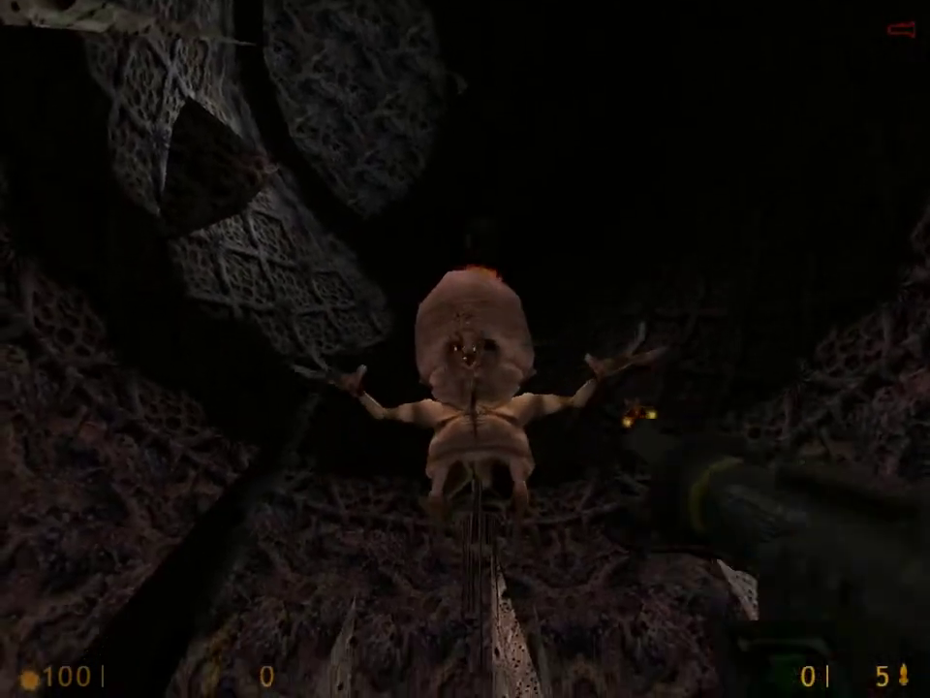
click(466, 348)
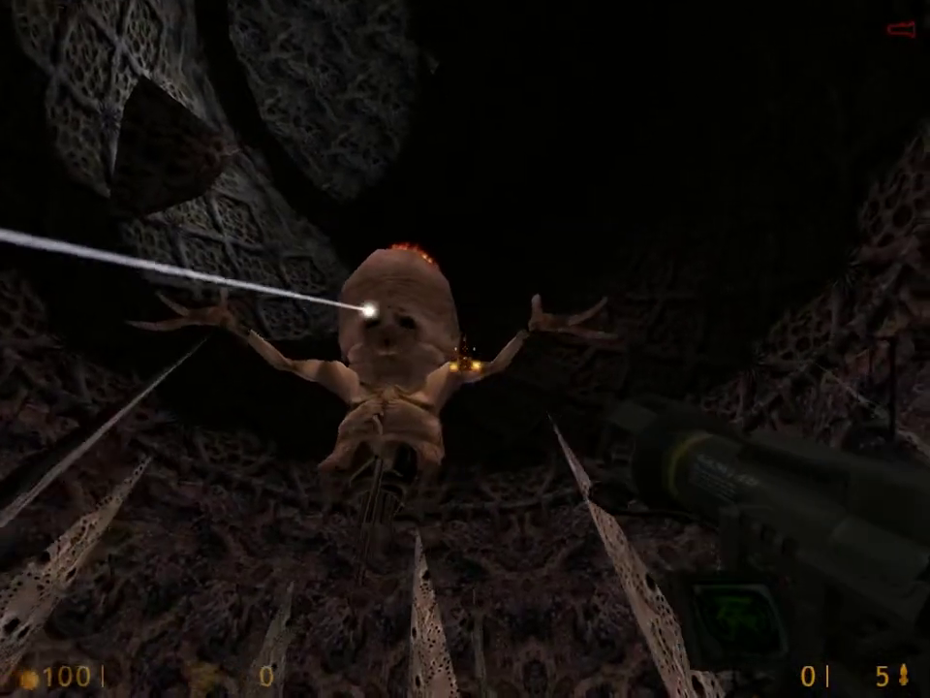
drag(466, 349, 465, 349)
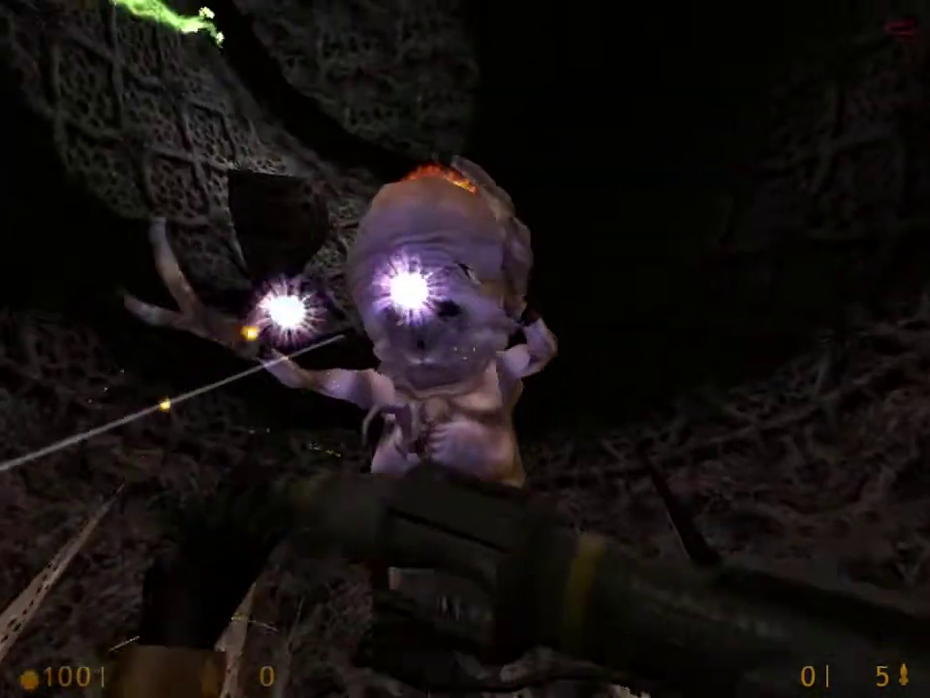
key(F7)
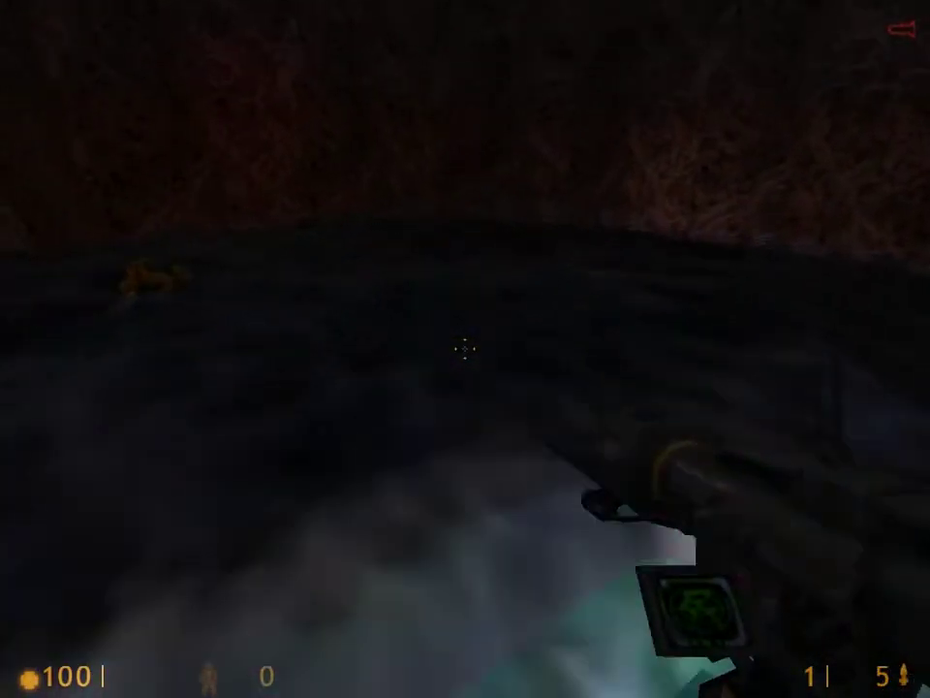
key(w)
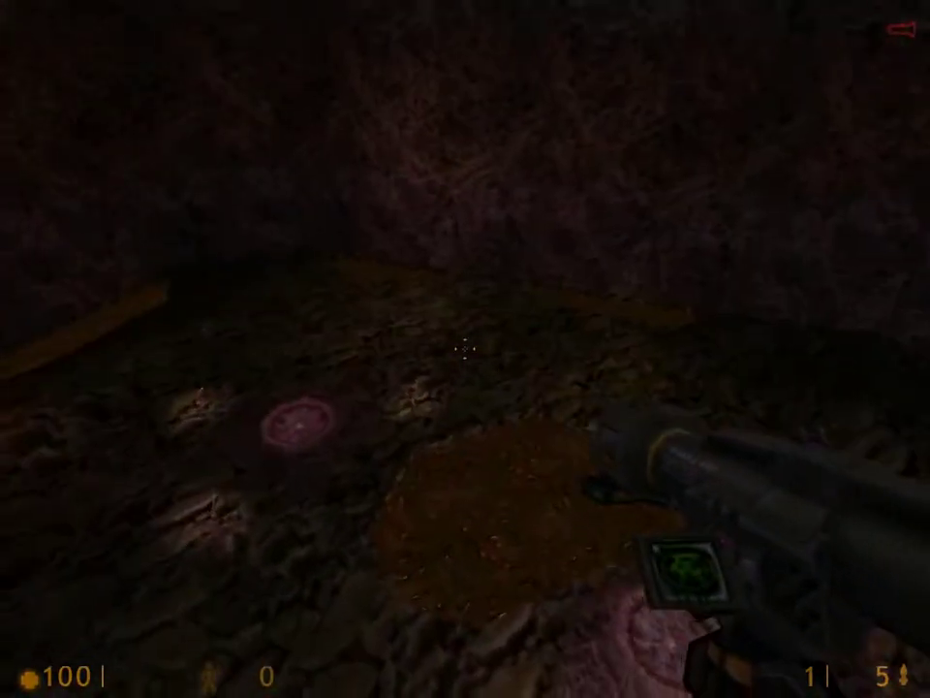
key(w)
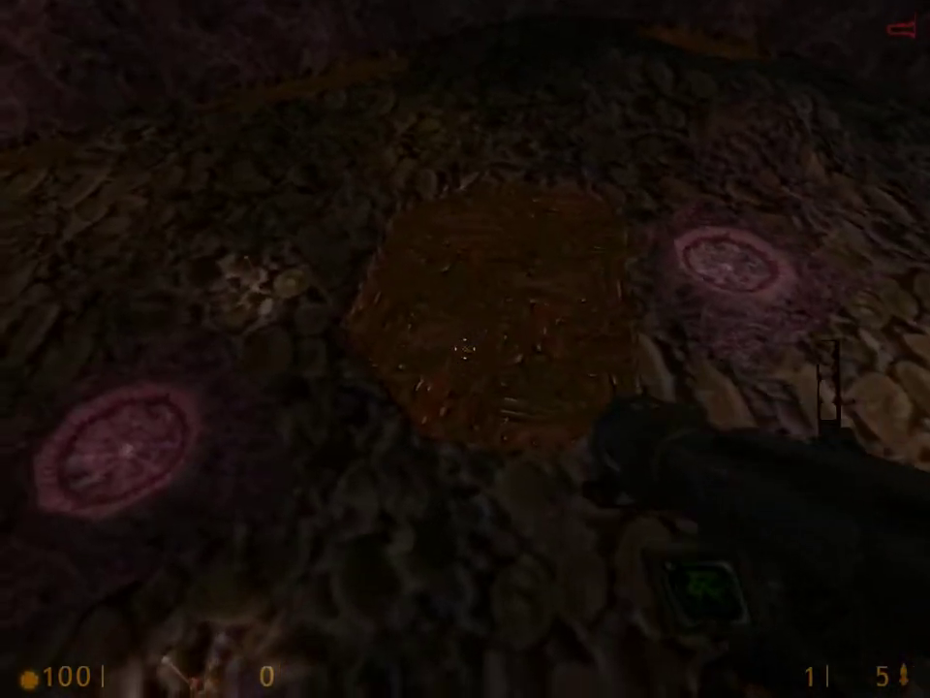
key(w)
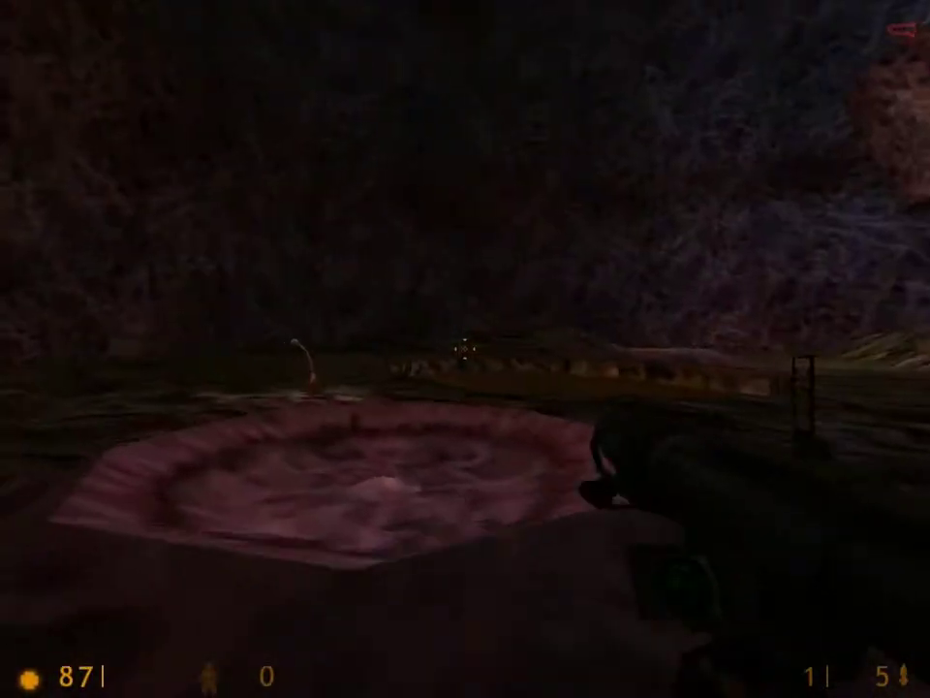
key(w)
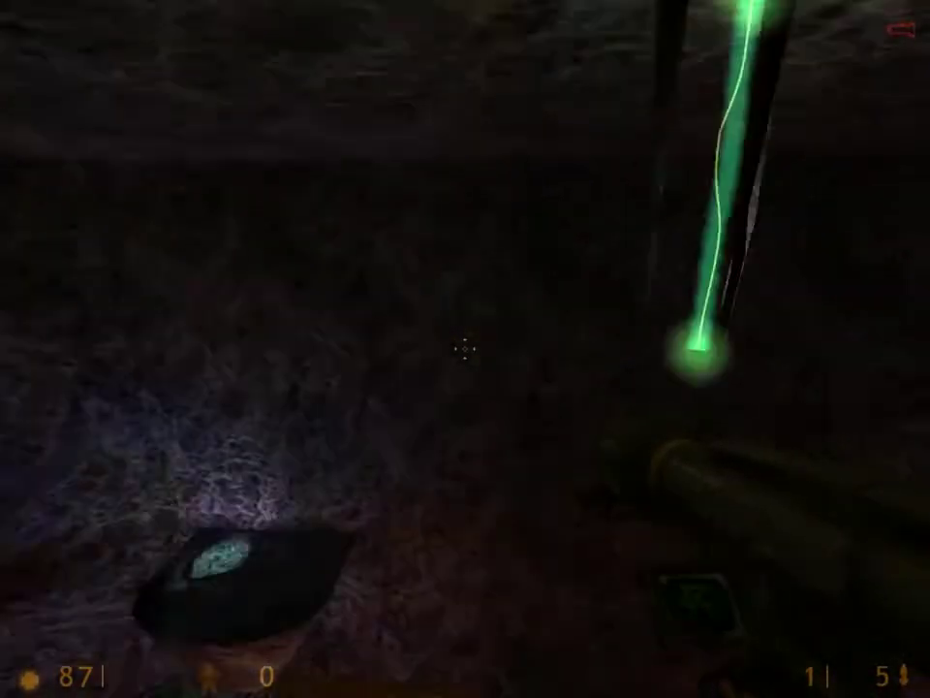
drag(465, 349, 465, 484)
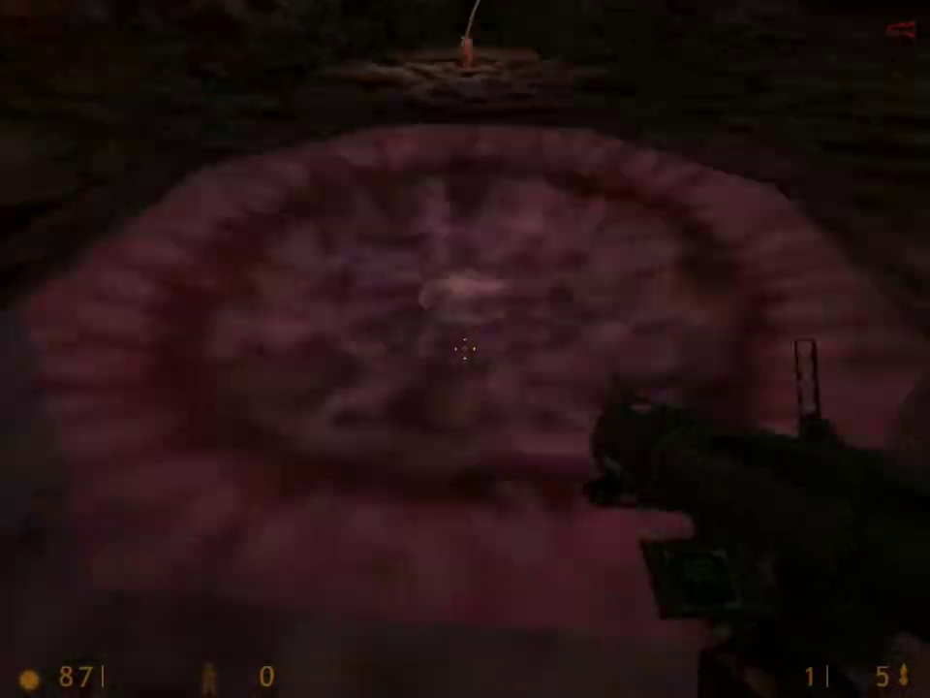
key(Escape)
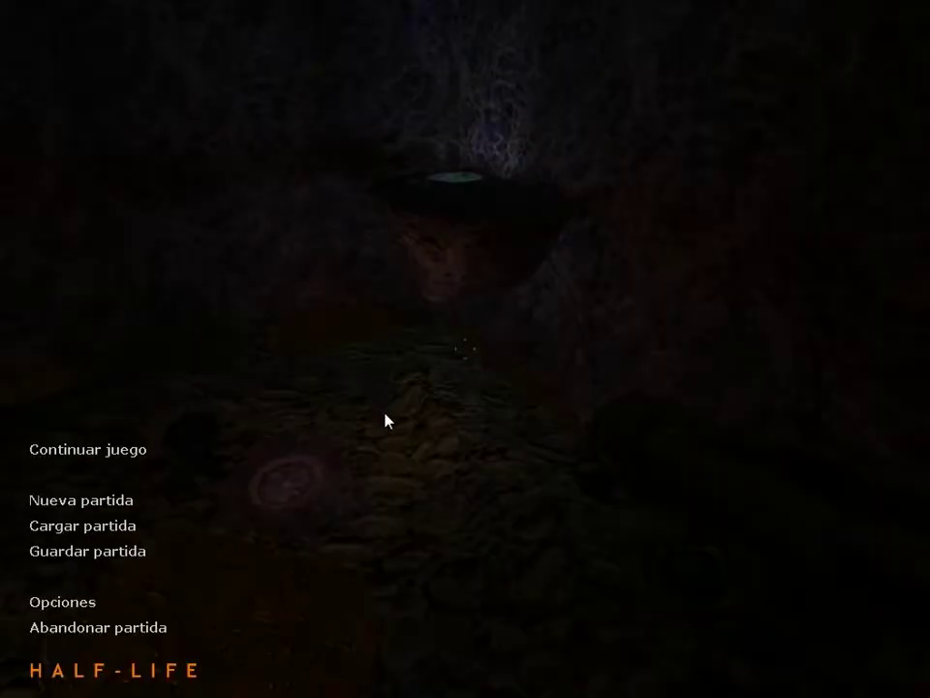
click(129, 521)
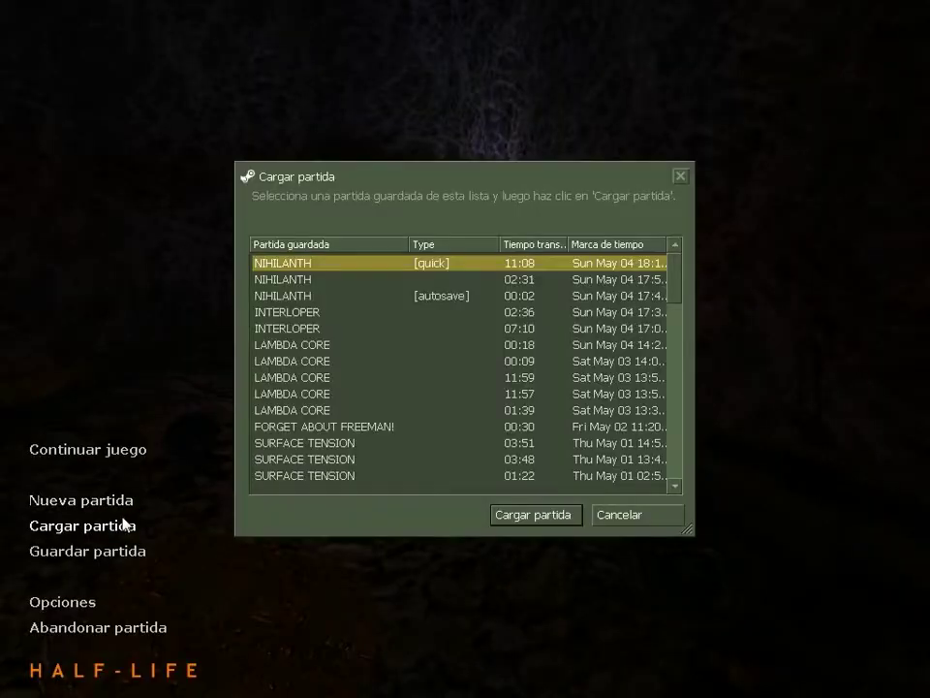
click(542, 510)
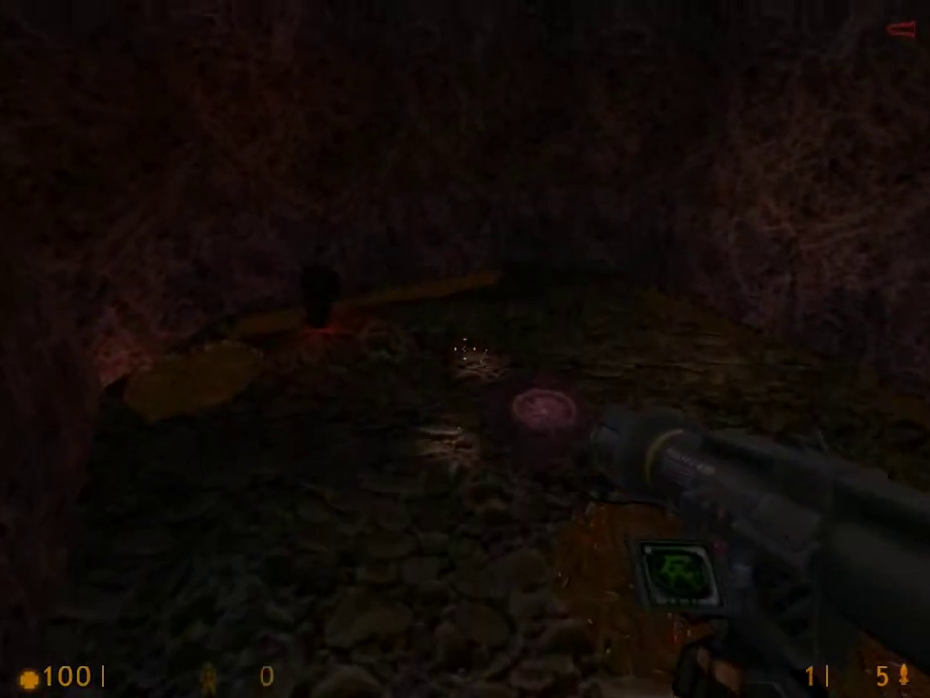
key(w)
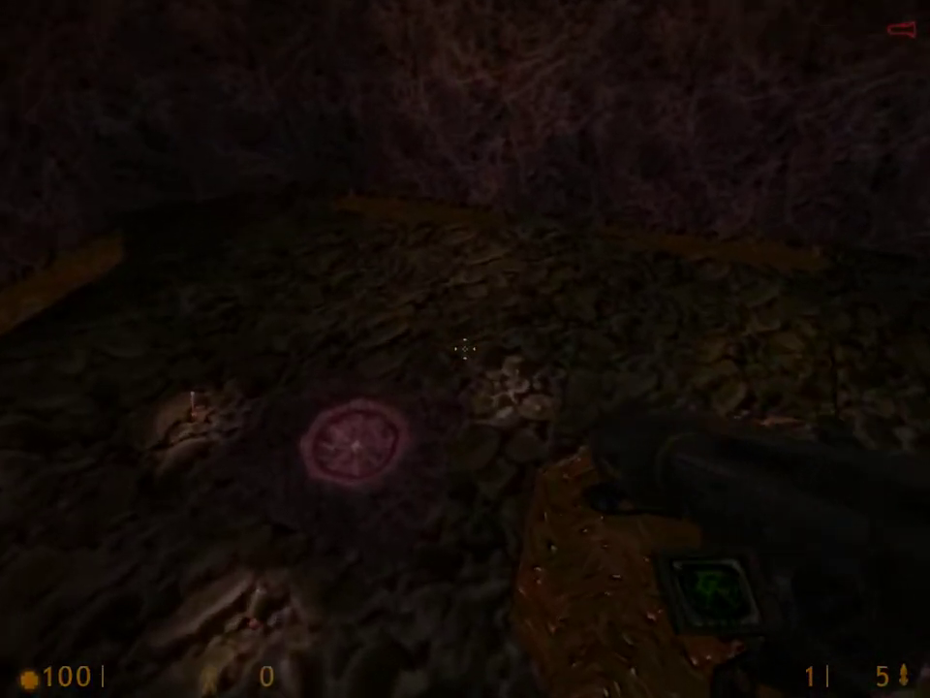
key(w)
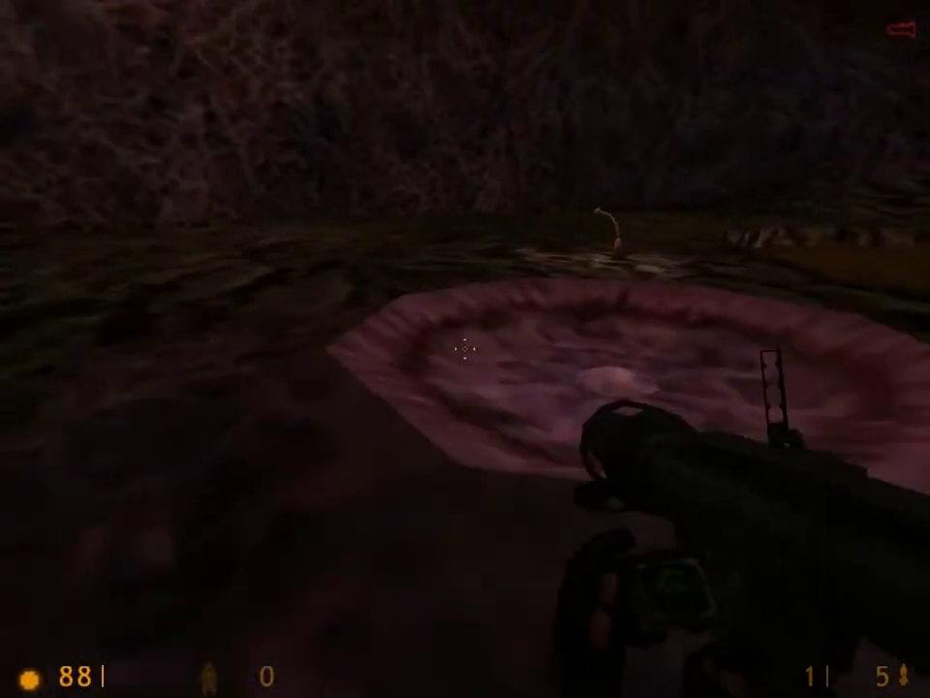
key(w)
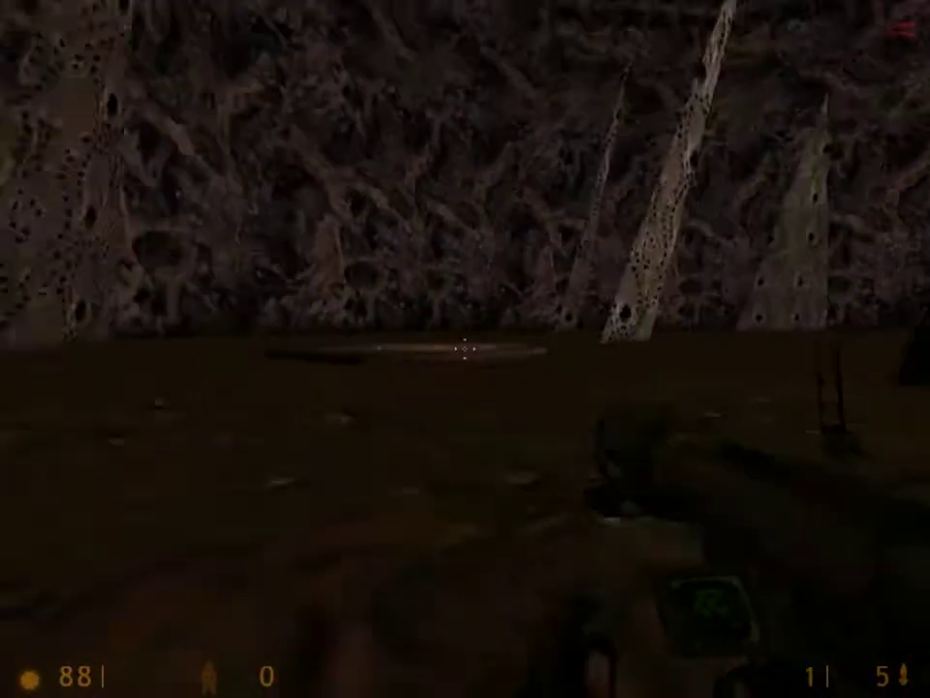
key(w)
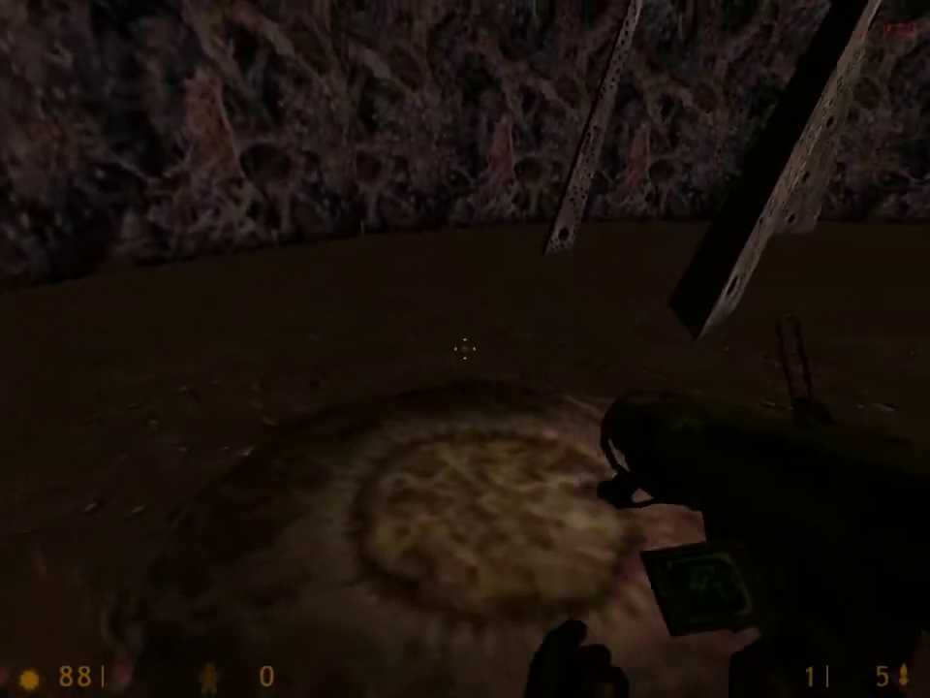
key(w)
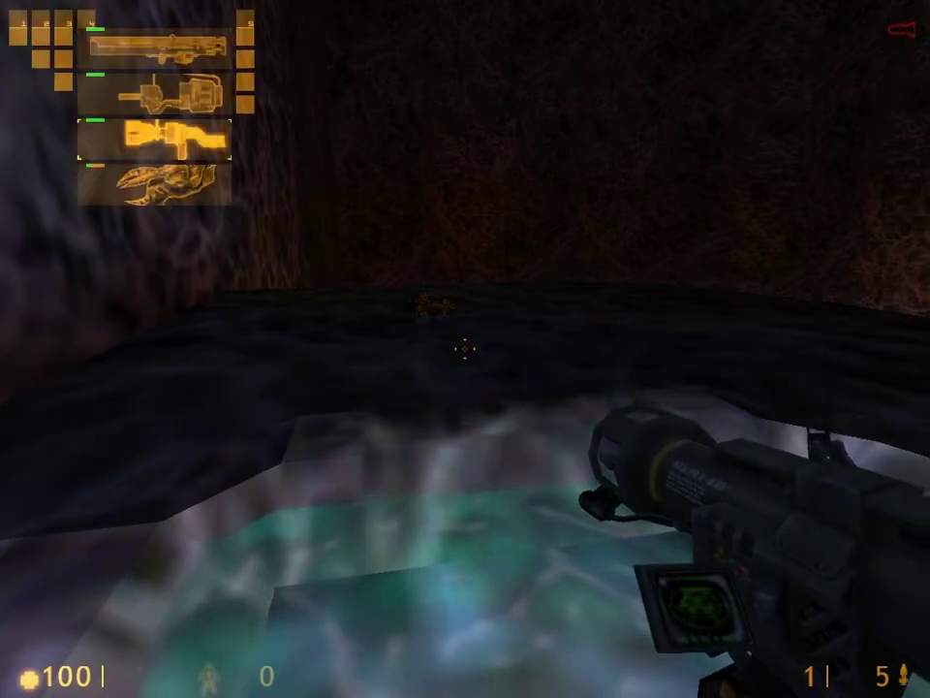
click(465, 349)
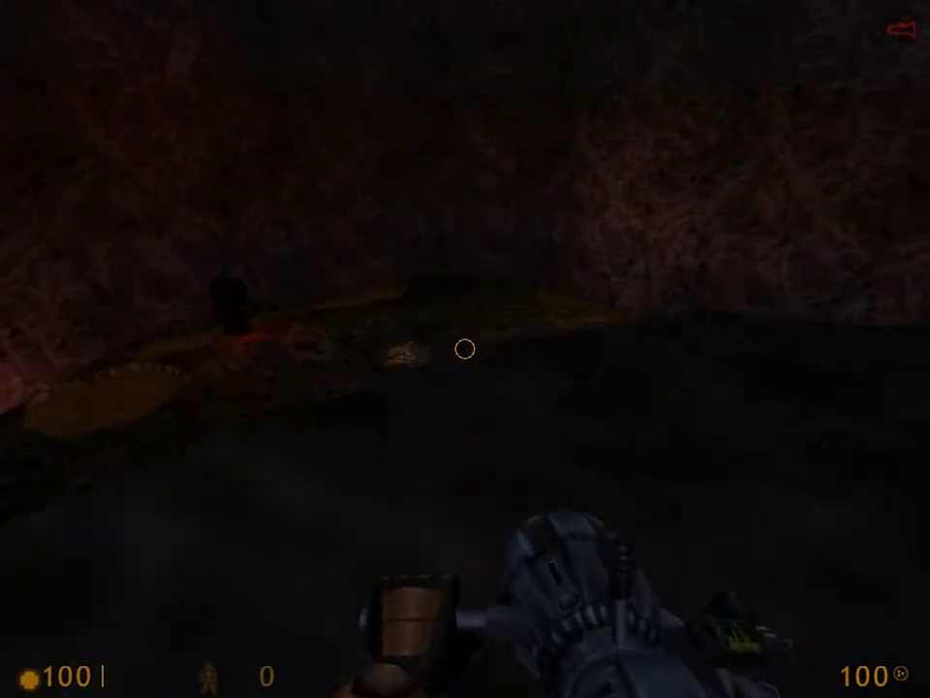
key(w)
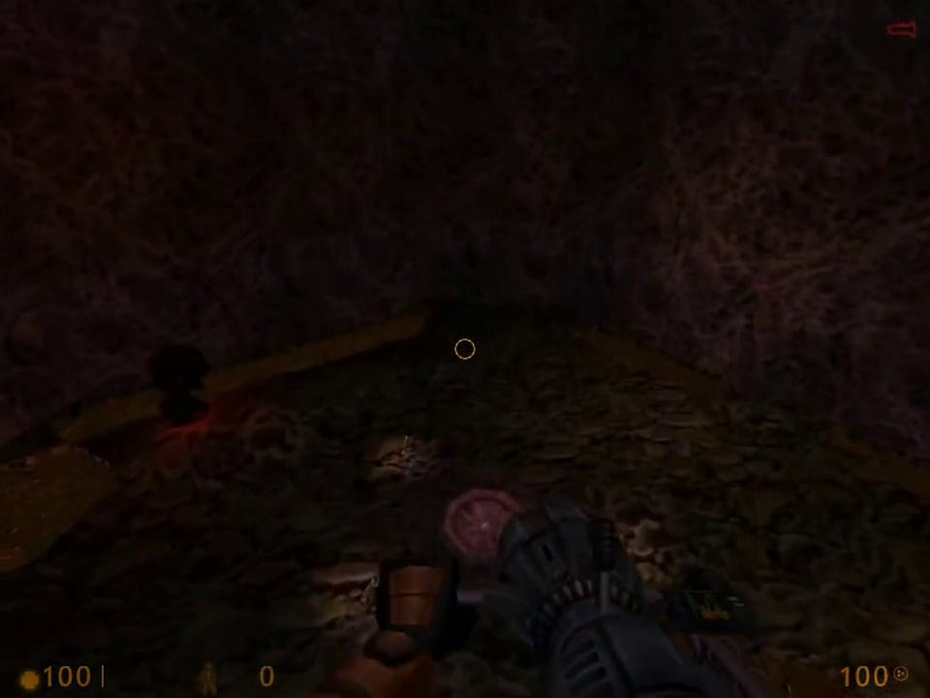
key(w)
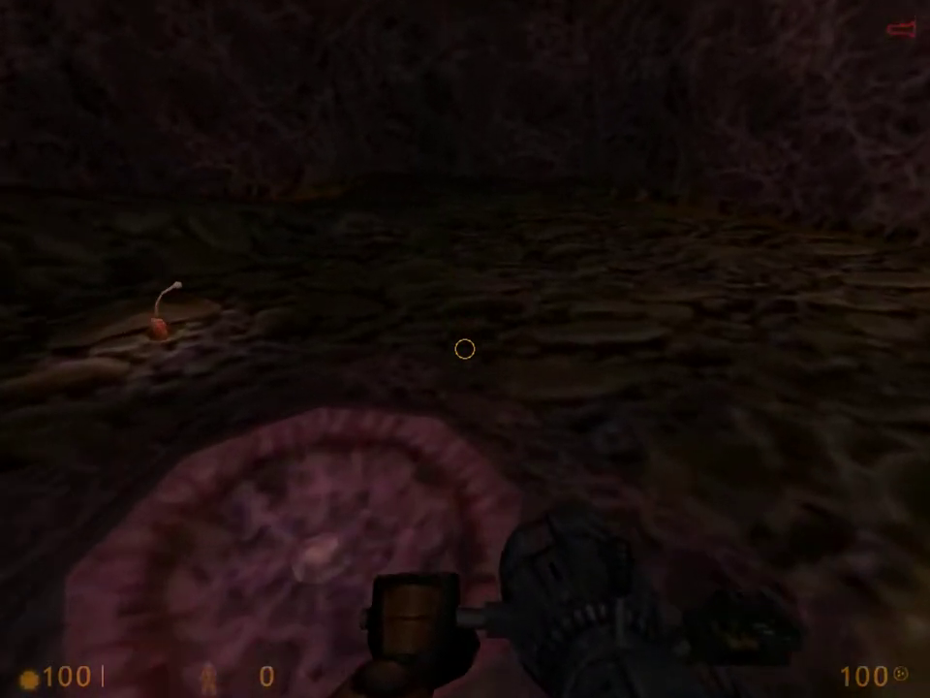
key(w)
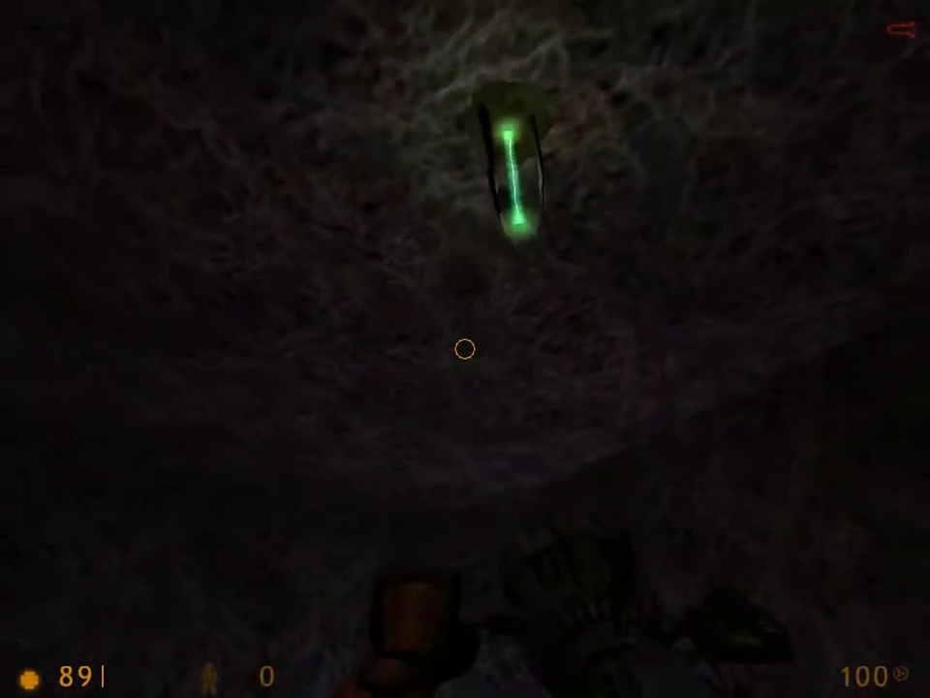
key(w)
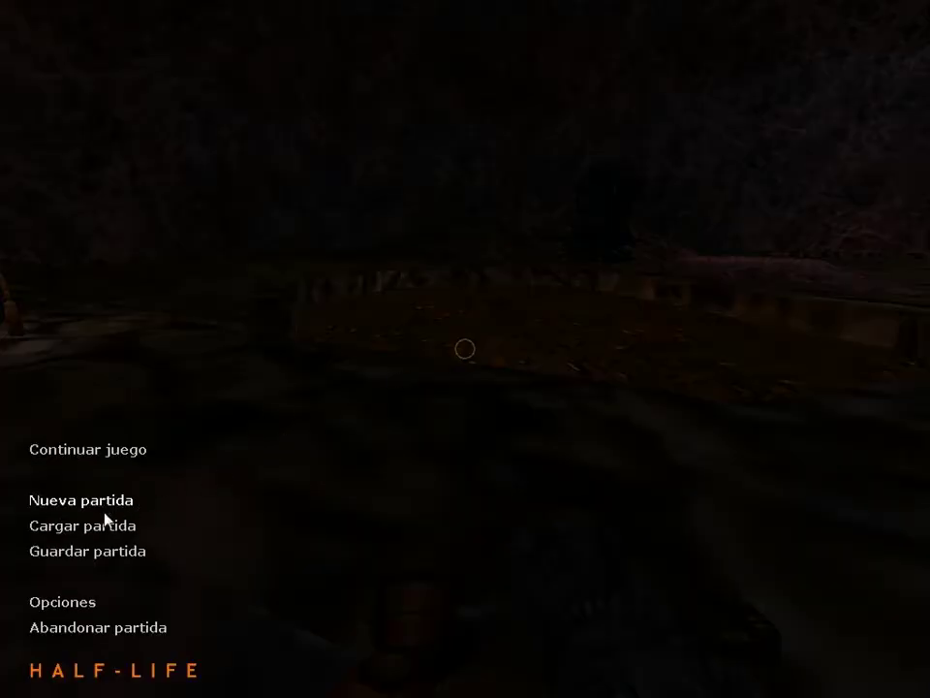
click(97, 525)
click(533, 514)
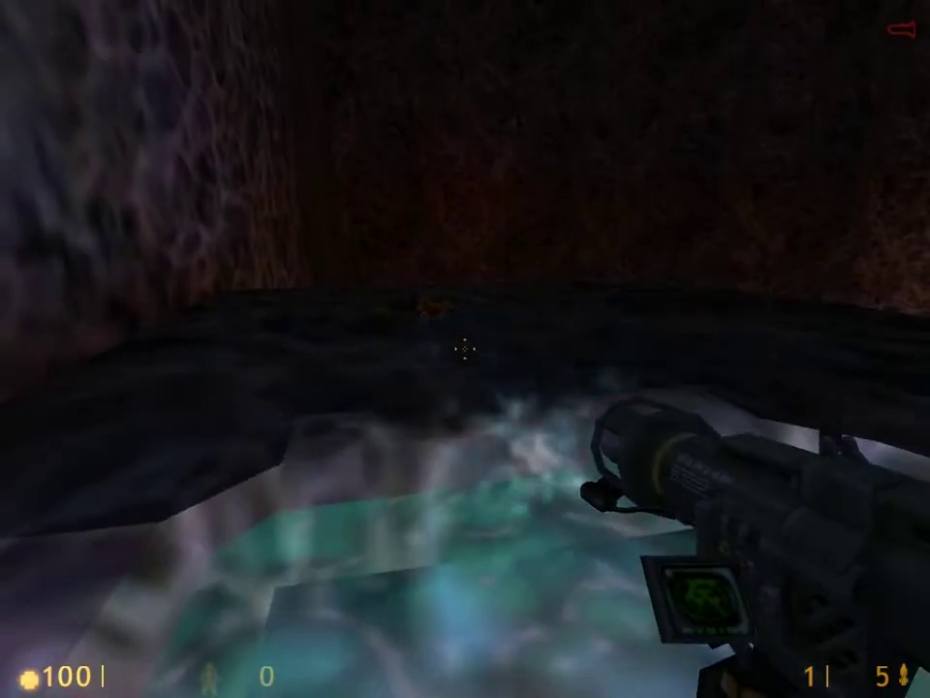
key(w)
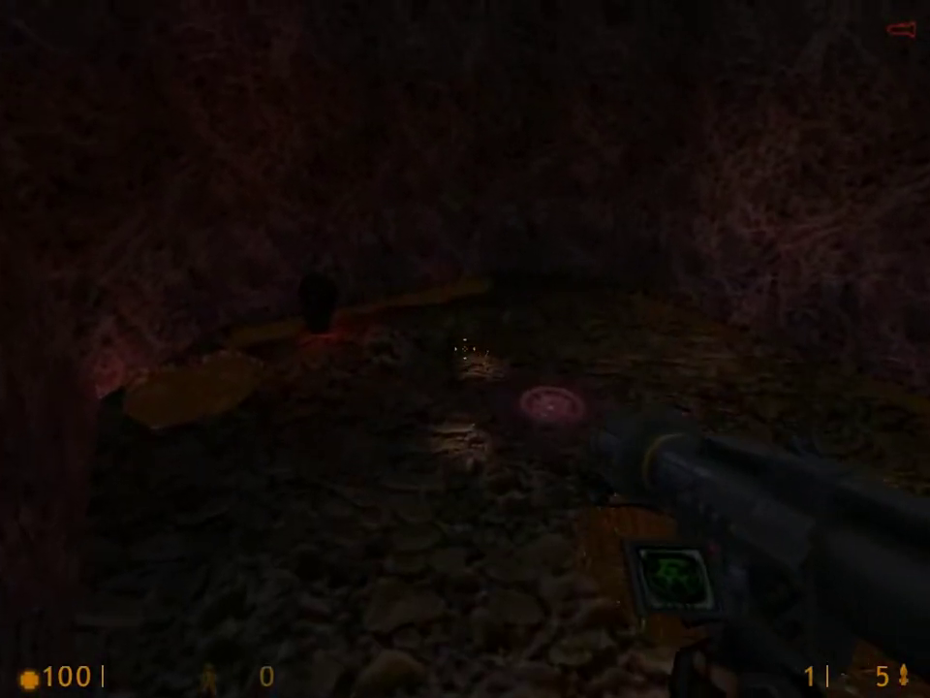
key(w)
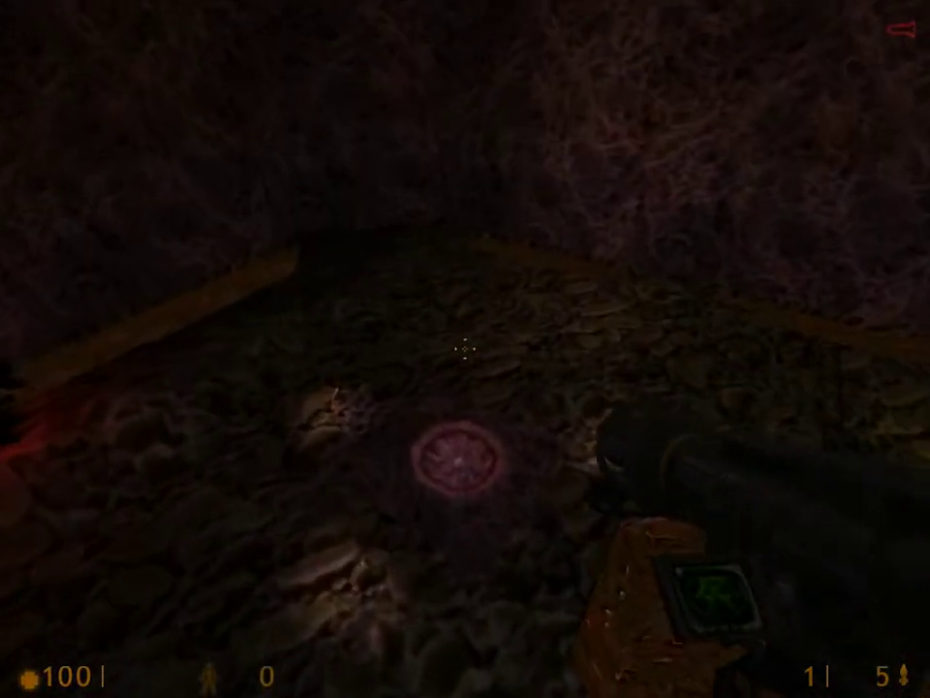
key(w)
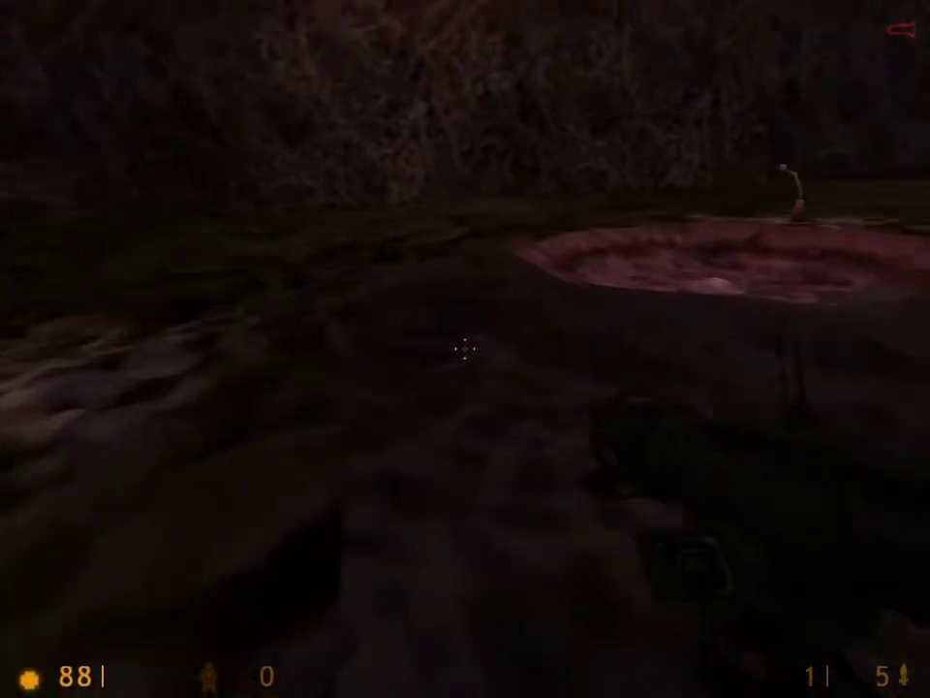
key(w)
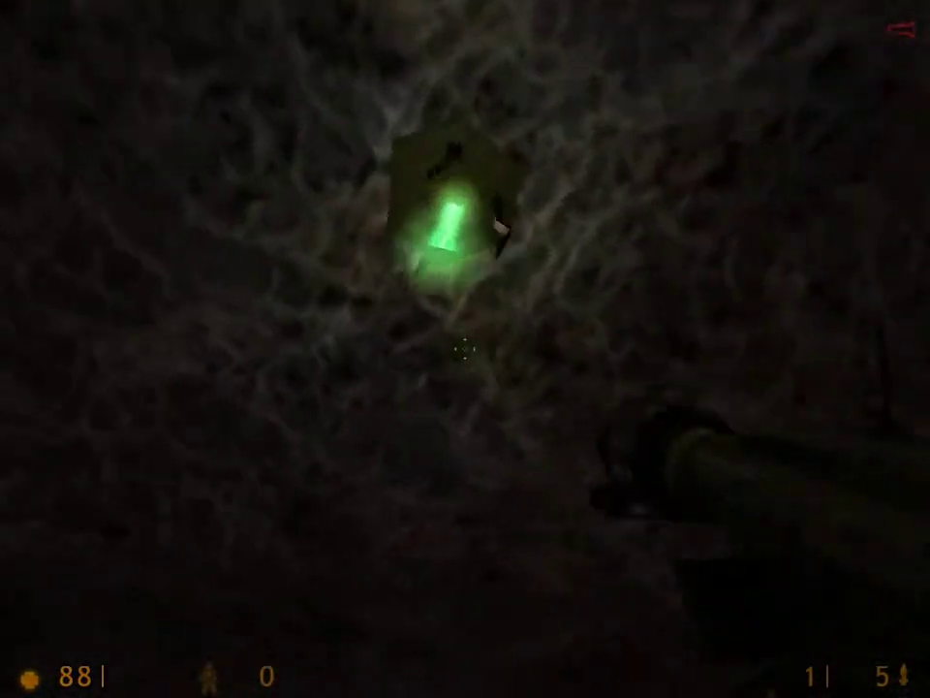
key(w)
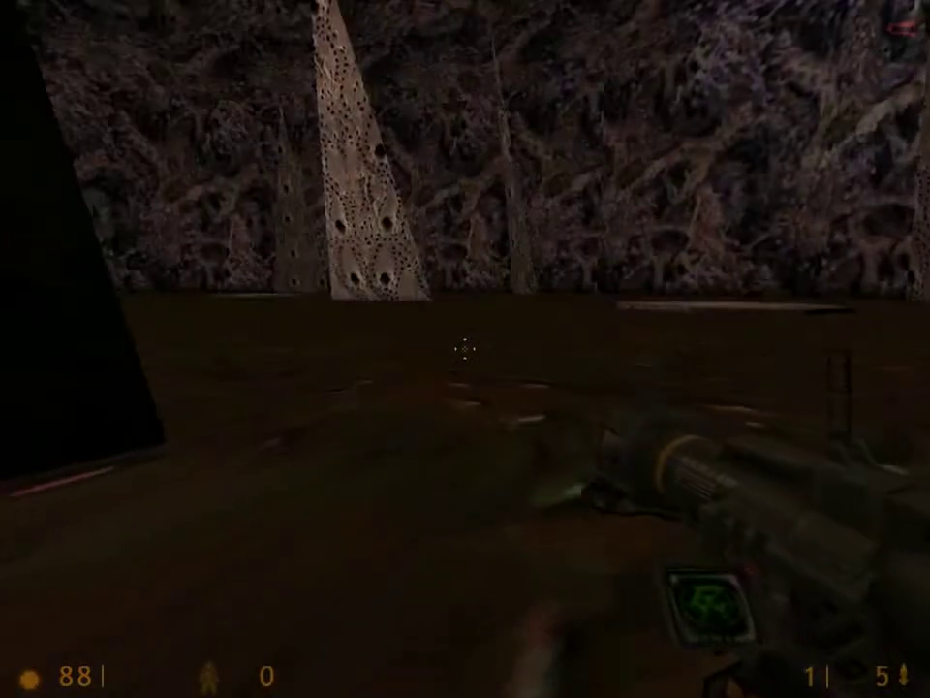
key(w)
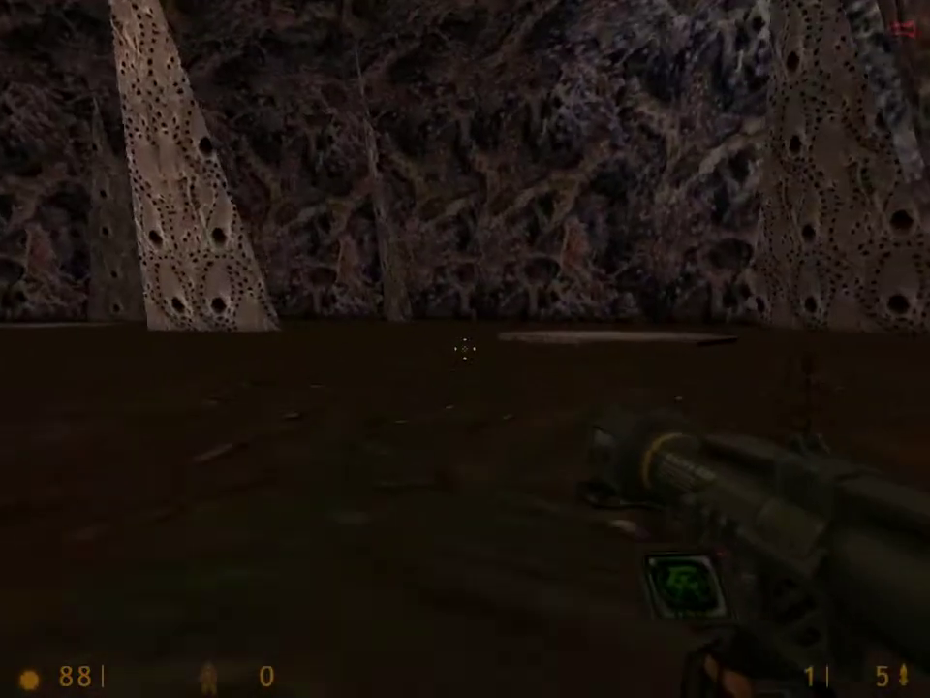
key(w)
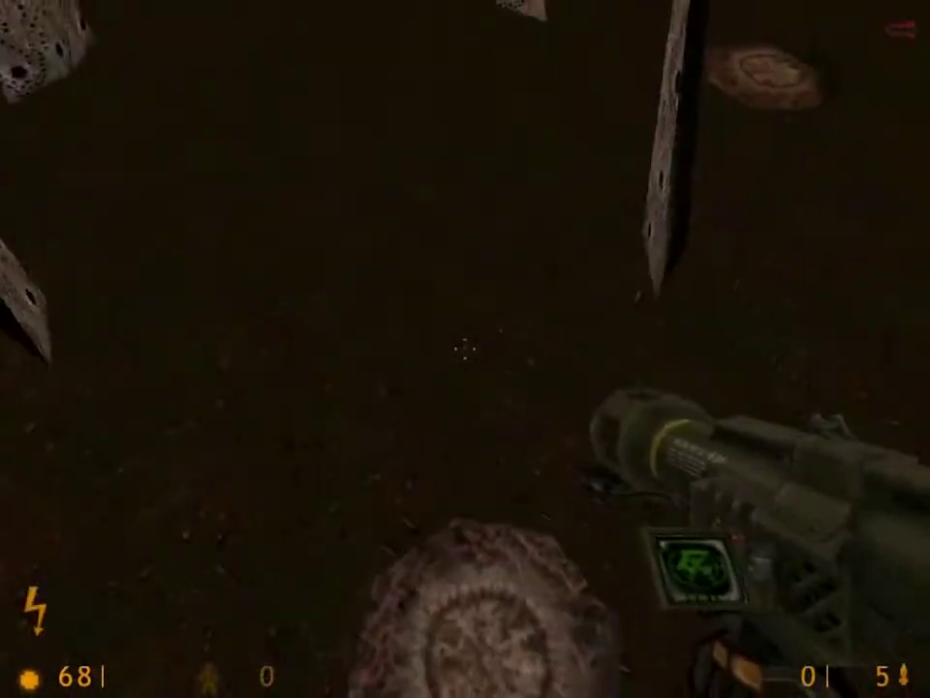
key(4)
key(4)
click(466, 349)
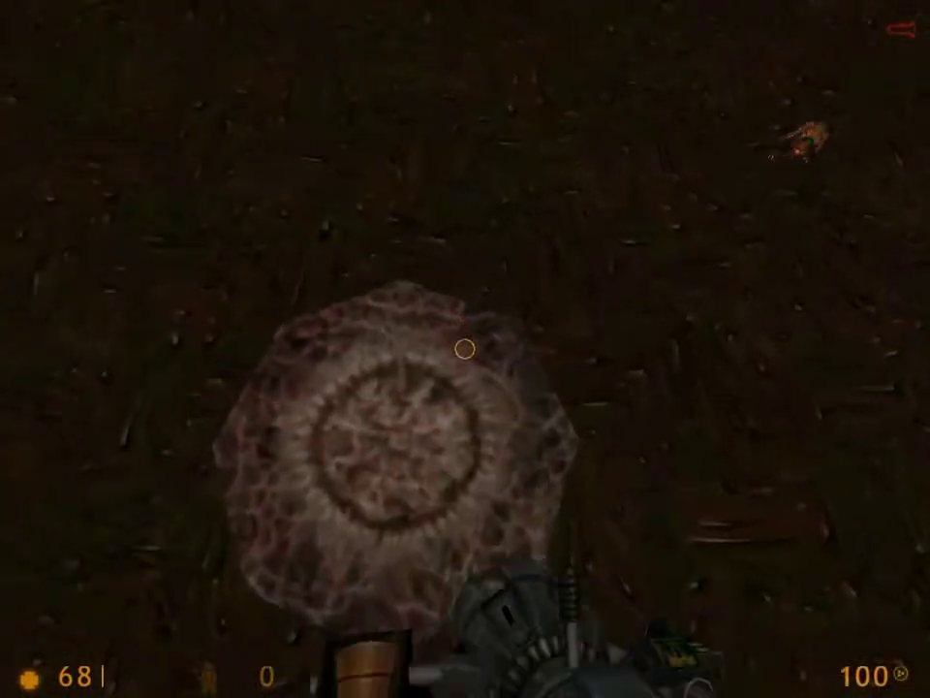
key(w)
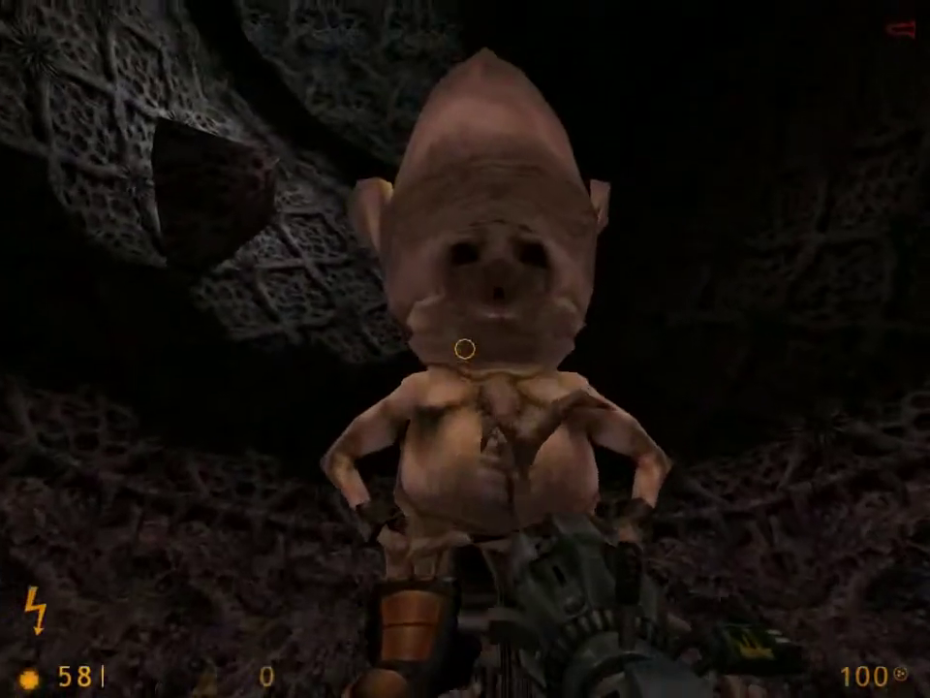
drag(465, 349, 466, 349)
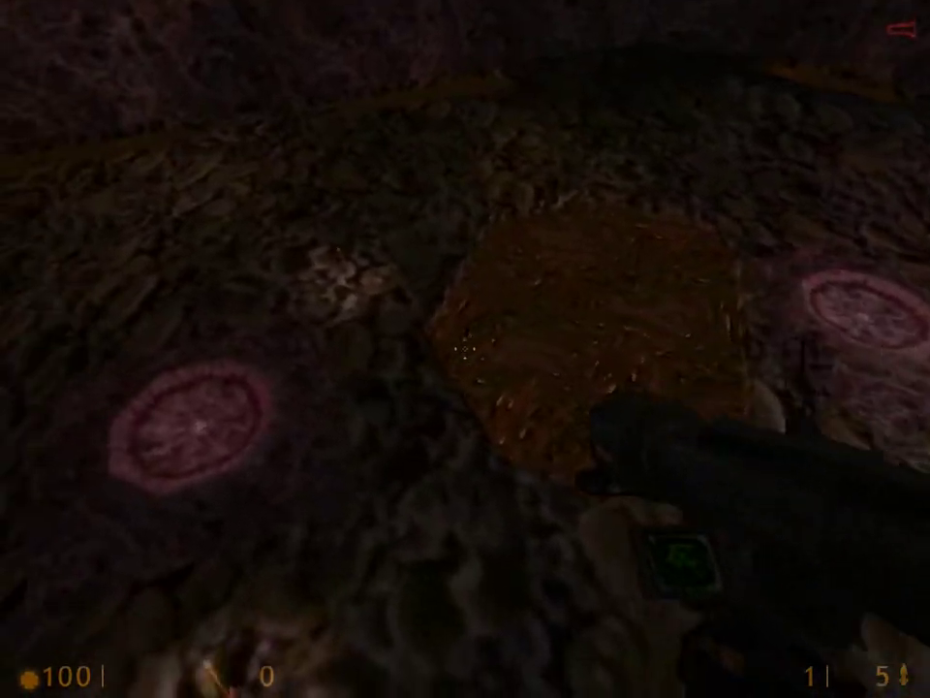
drag(465, 349, 291, 407)
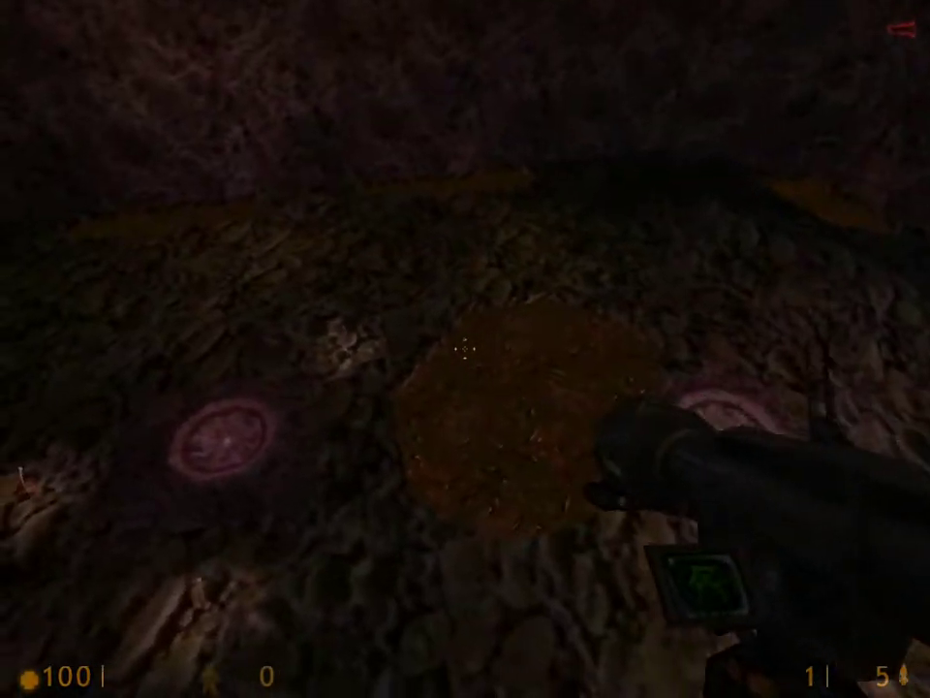
key(w)
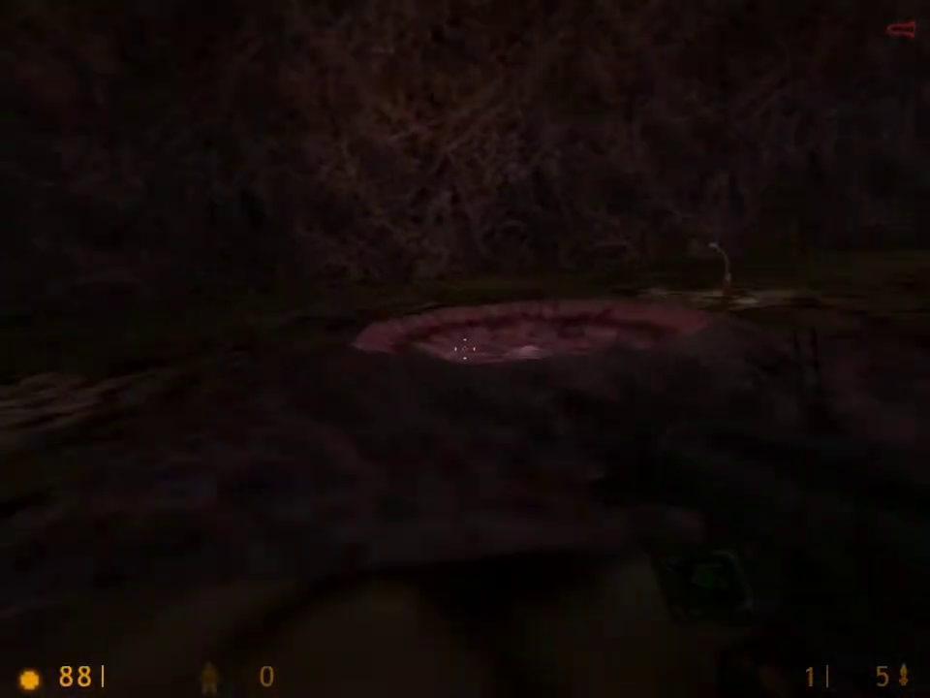
key(w)
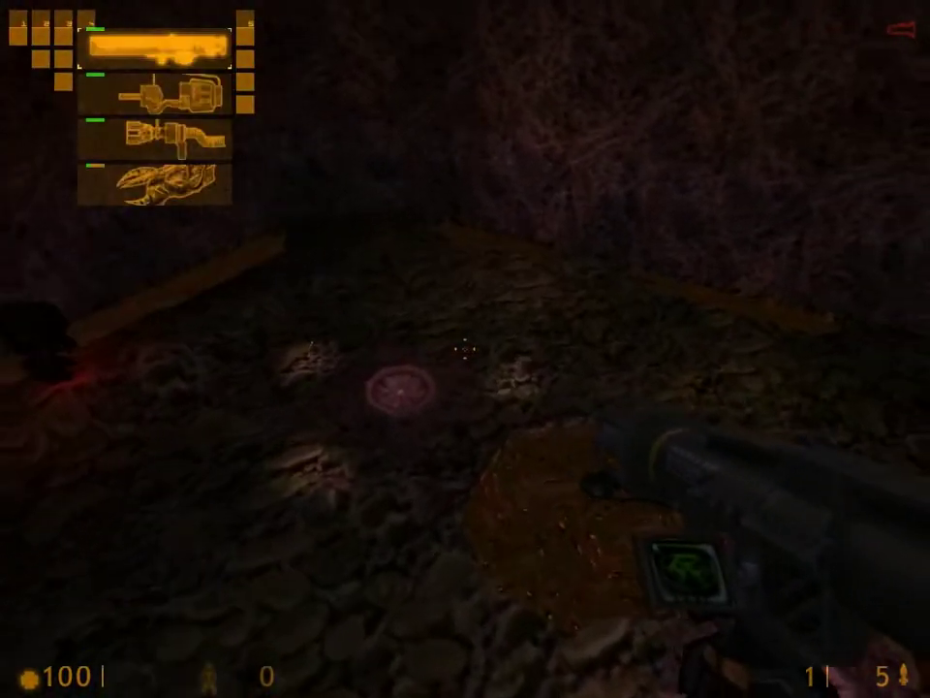
click(465, 349)
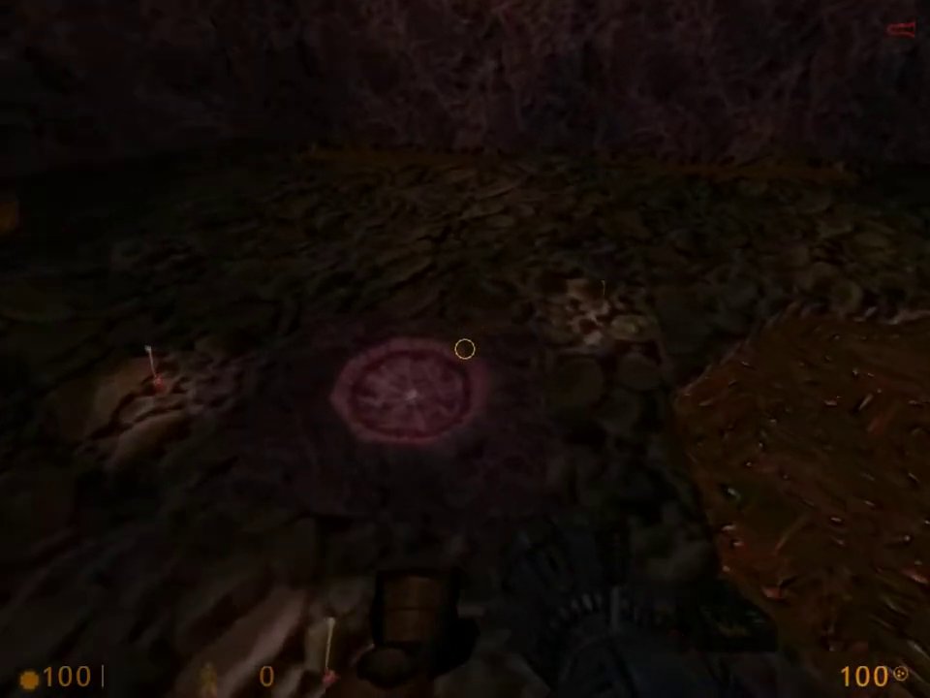
key(w)
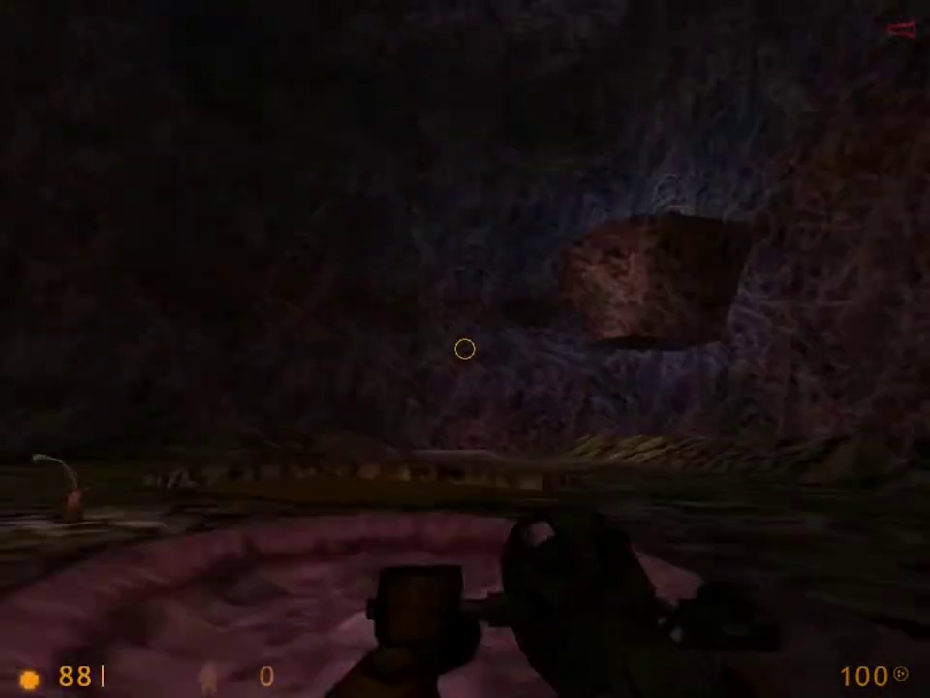
key(w)
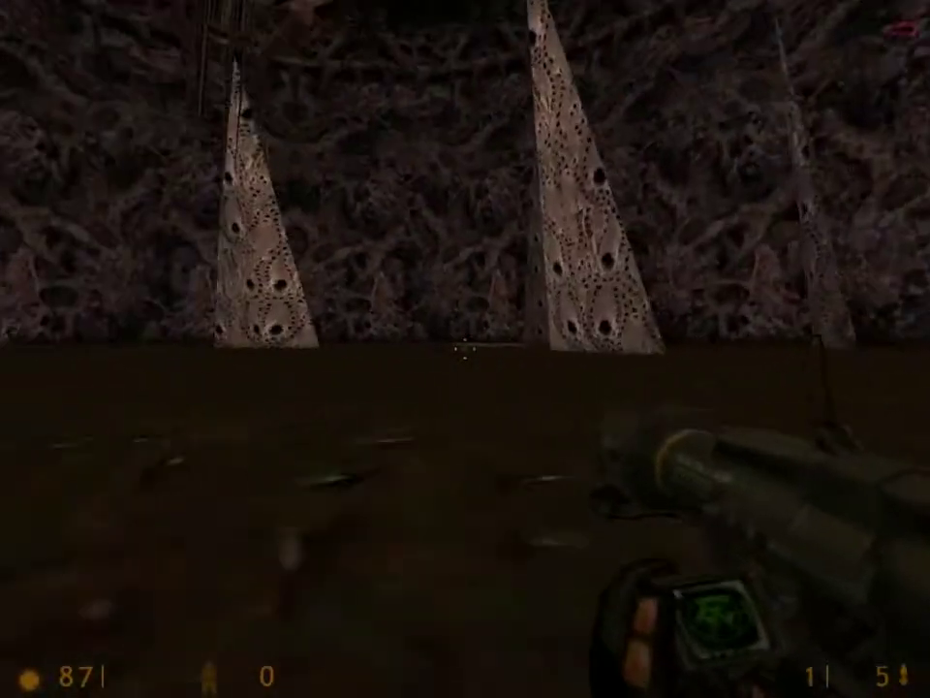
key(3)
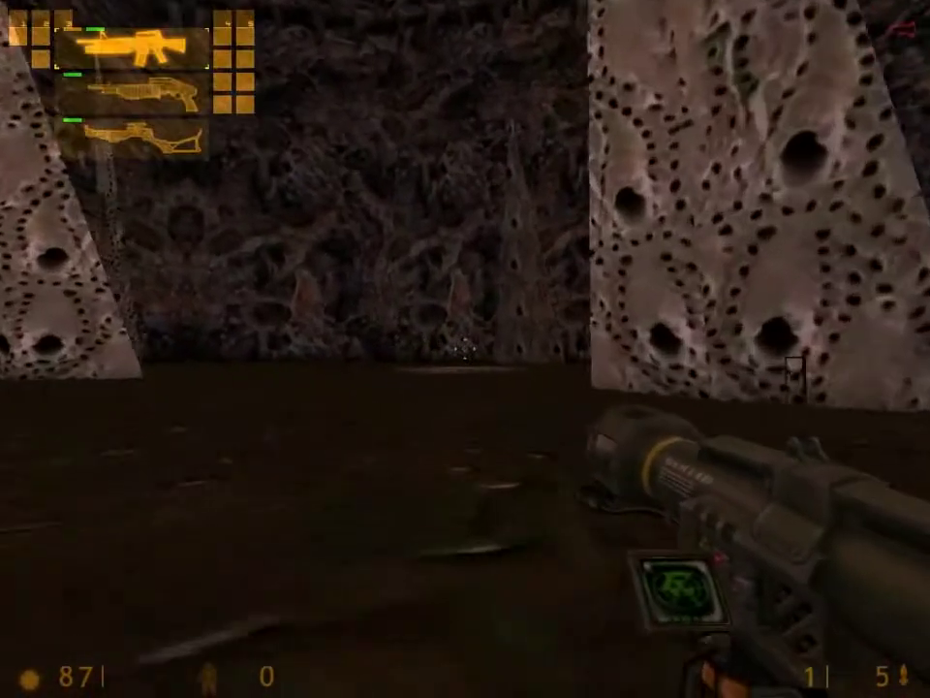
key(4)
key(4)
click(465, 349)
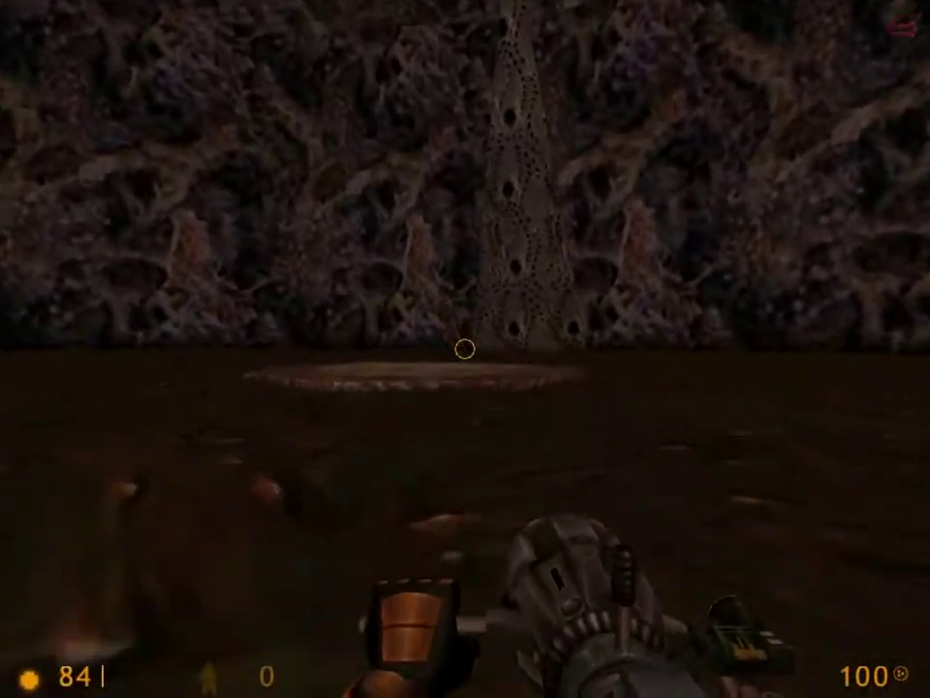
key(w)
key(w)
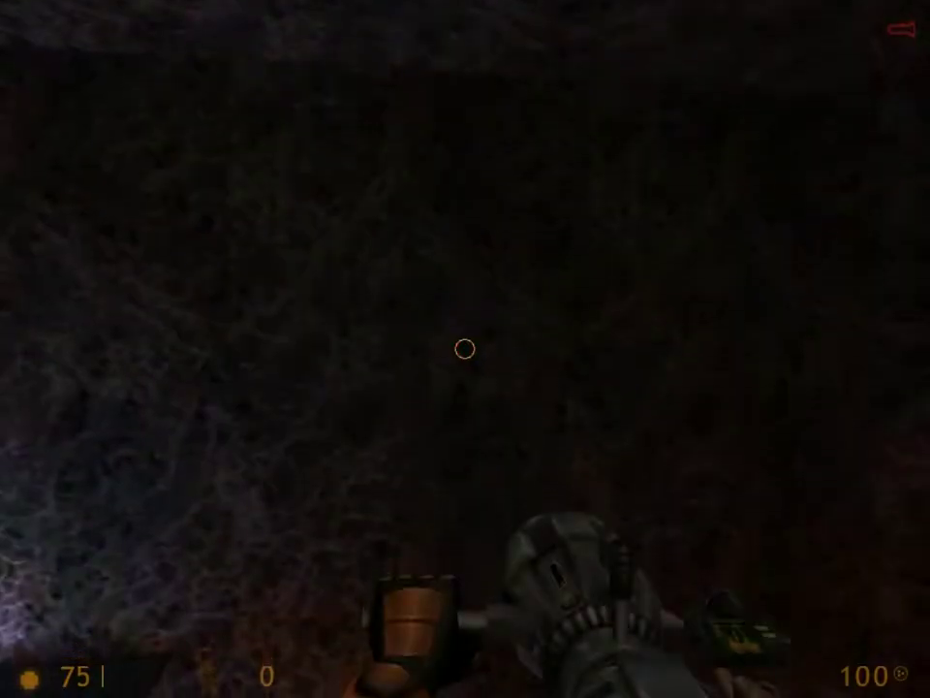
key(w)
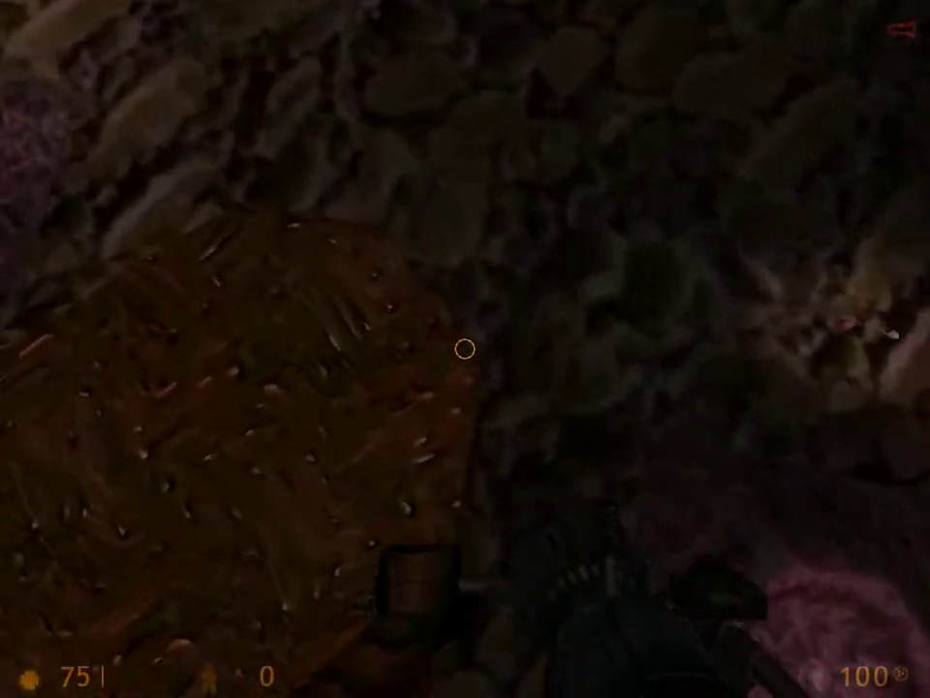
key(w)
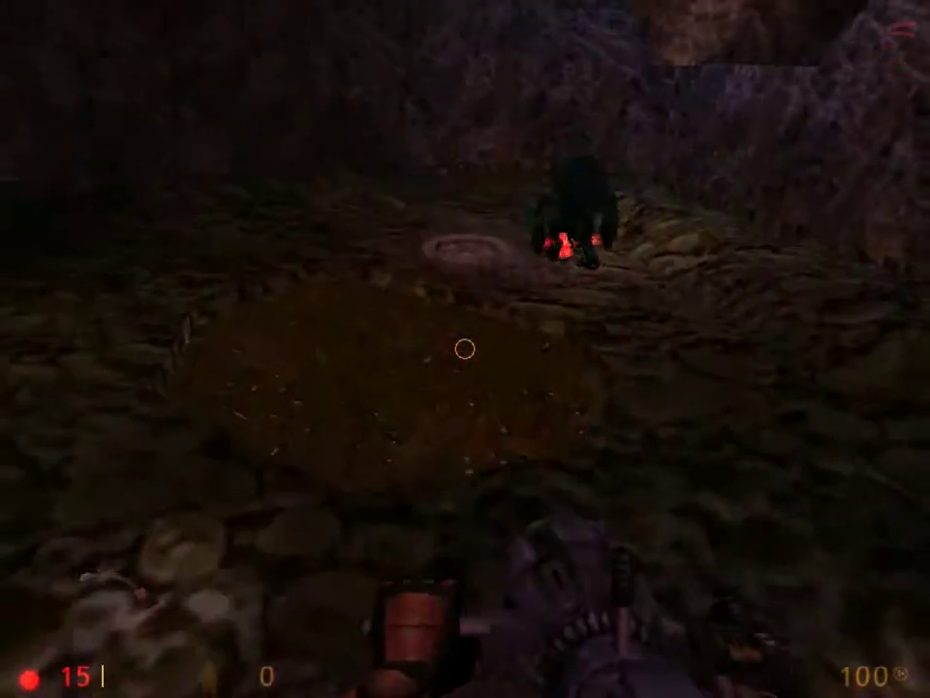
key(w)
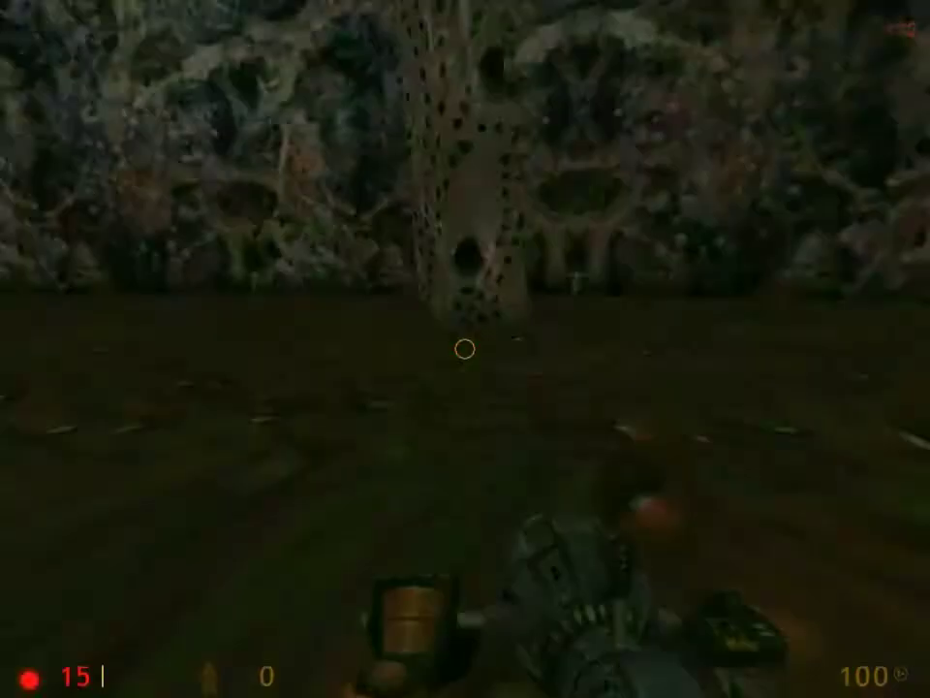
drag(465, 349, 466, 349)
click(465, 348)
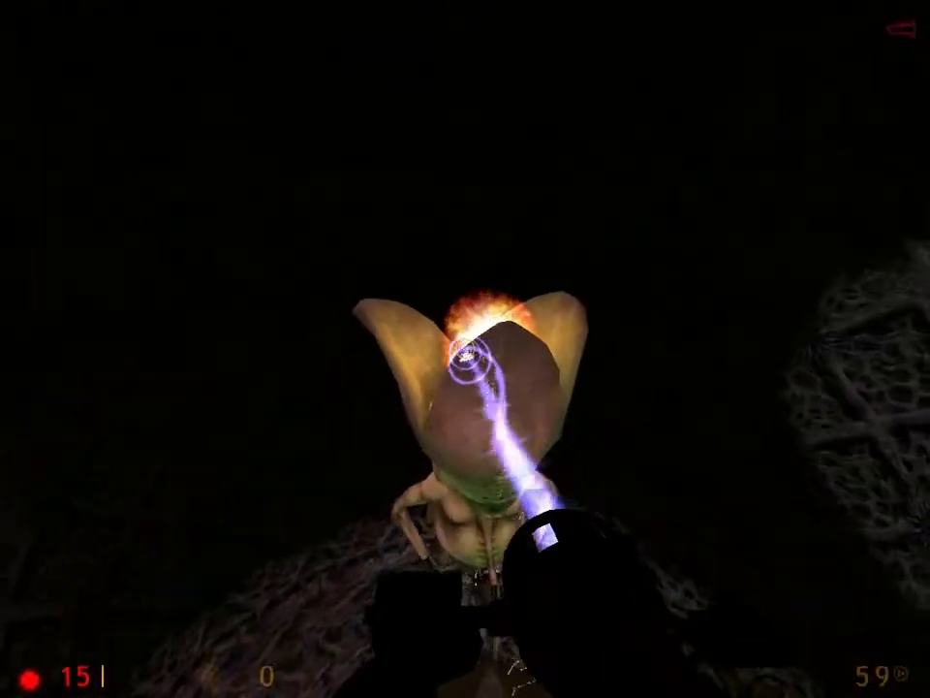
drag(465, 349, 465, 349)
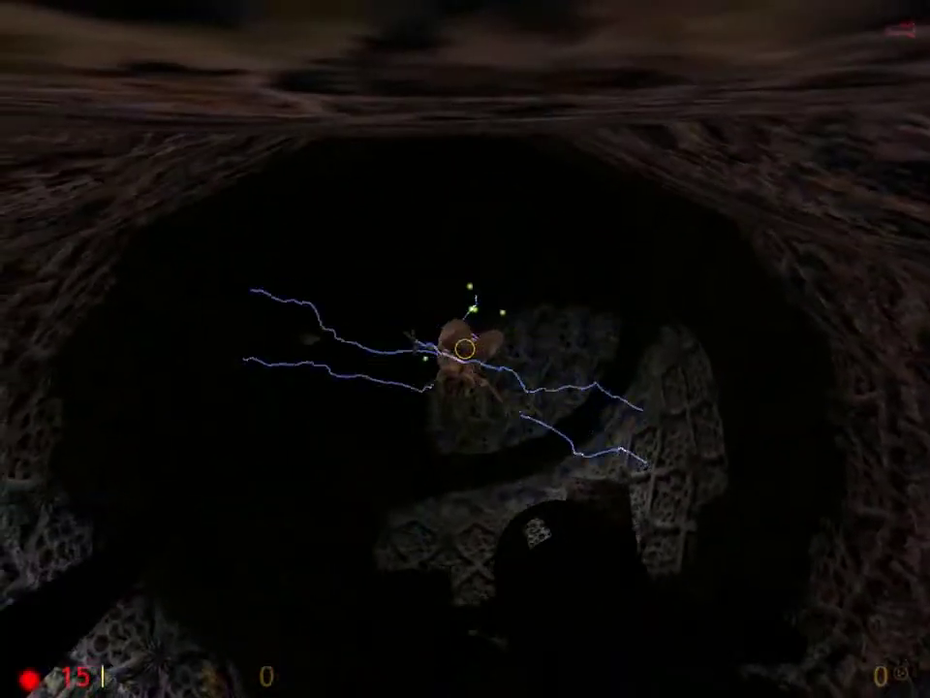
key(4)
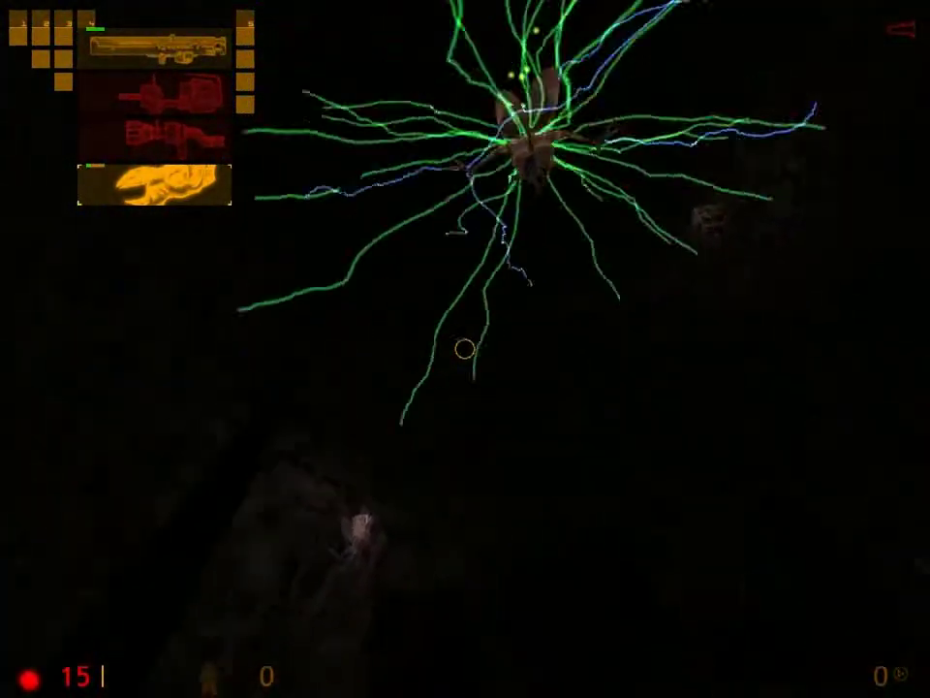
key(2)
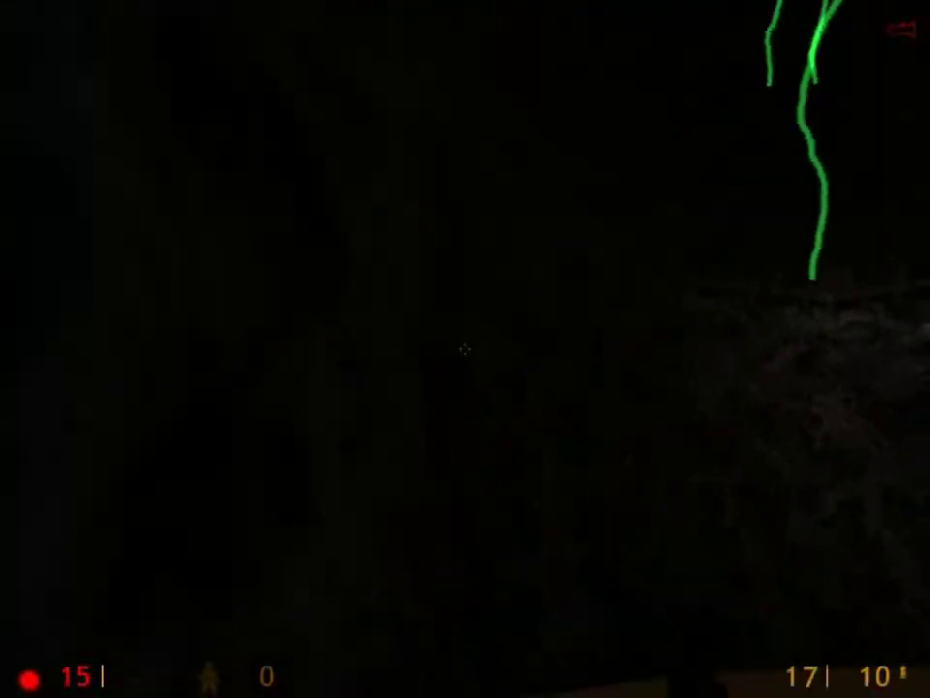